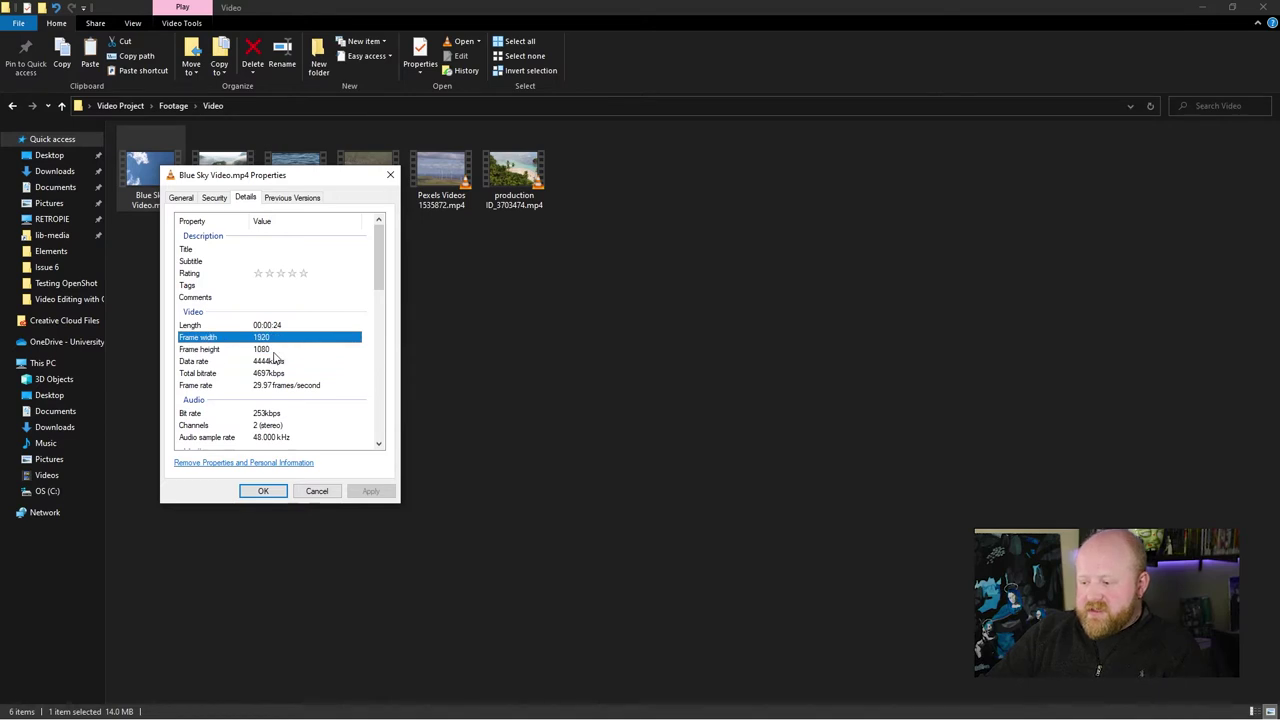
# Examine the frame width, frame height and frame rate in the detailed file properties of Blue Sky Video.mp4.
pyautogui.click(277, 350)
pyautogui.click(279, 338)
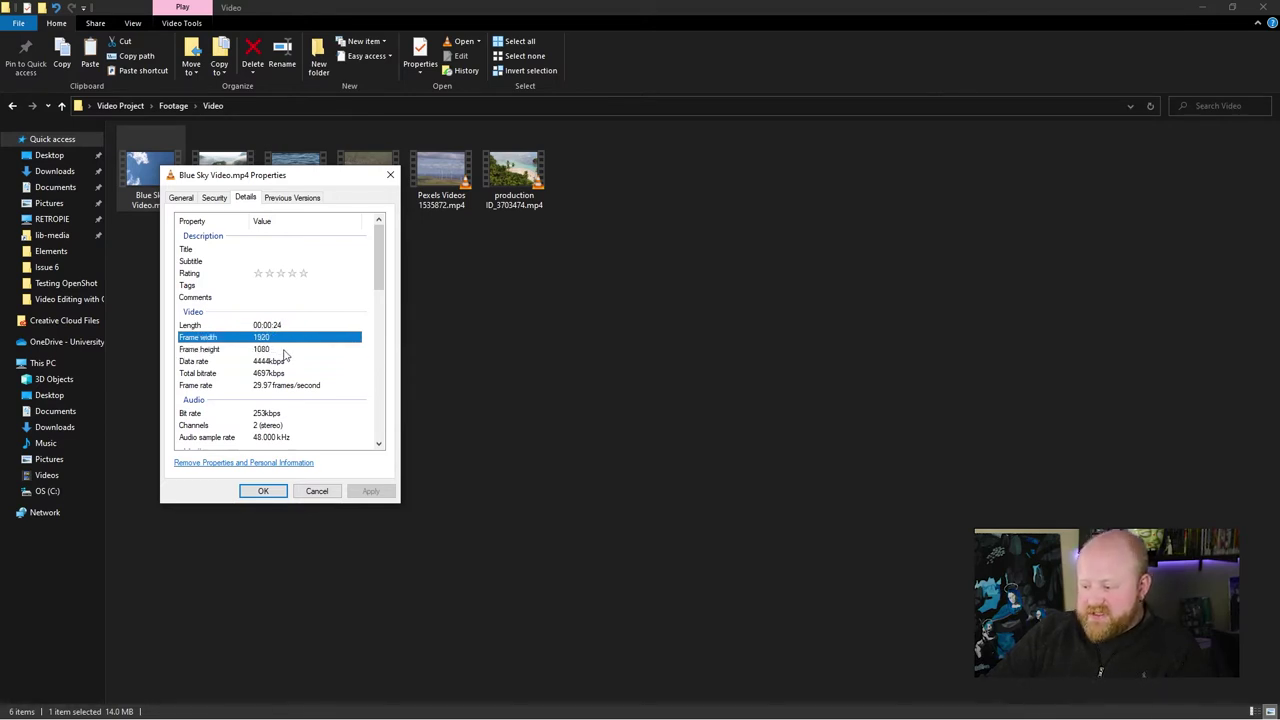
pyautogui.scroll(-1, 283, 360)
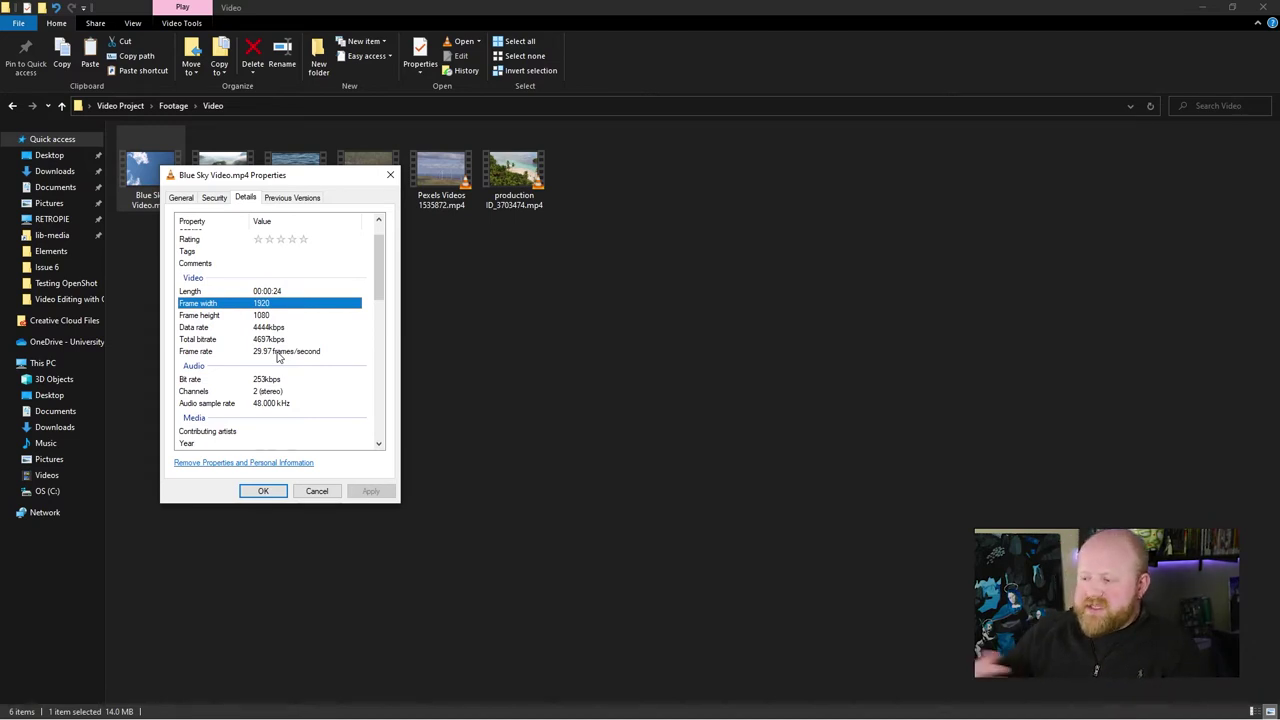
pyautogui.click(390, 175)
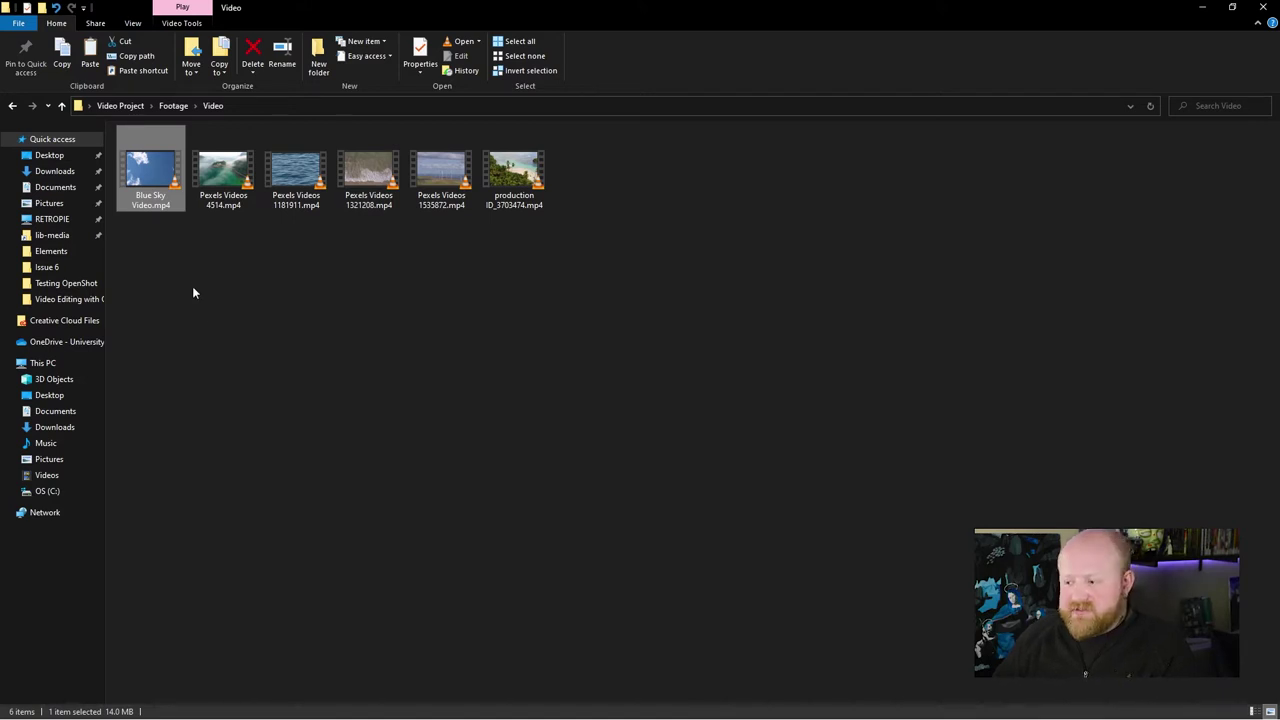
pyautogui.rightClick(153, 177)
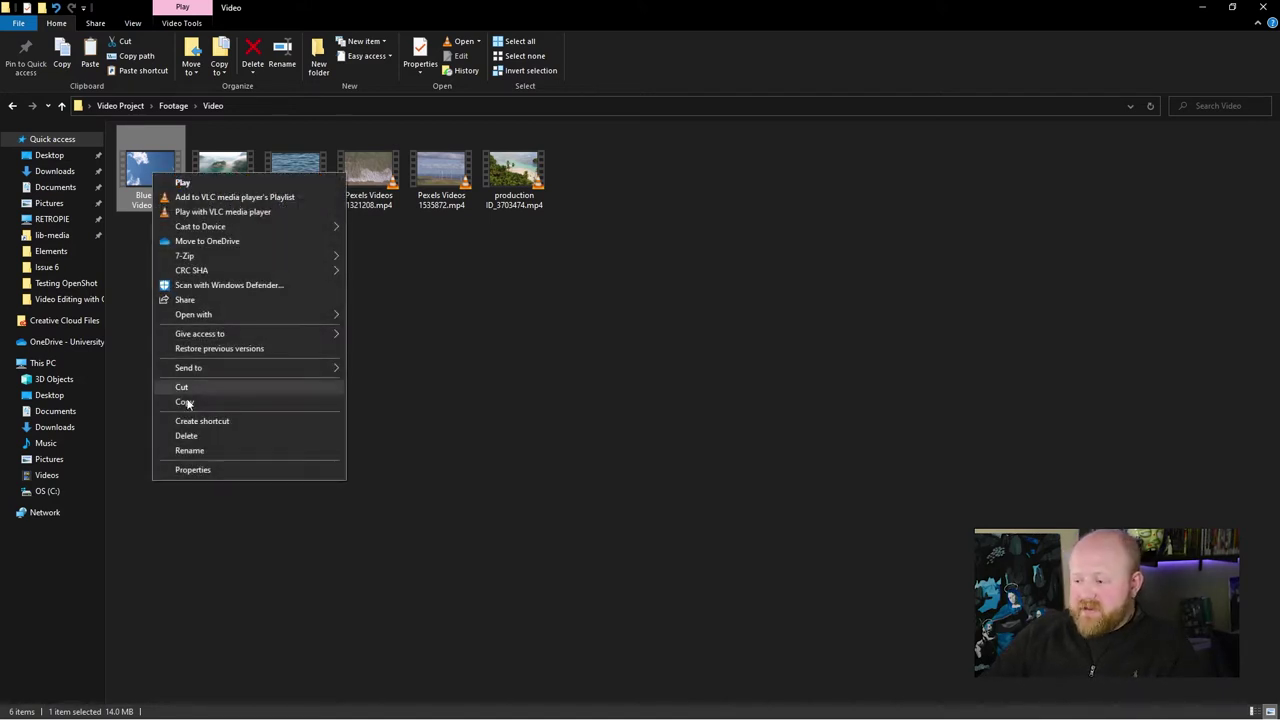
pyautogui.click(206, 470)
pyautogui.click(243, 205)
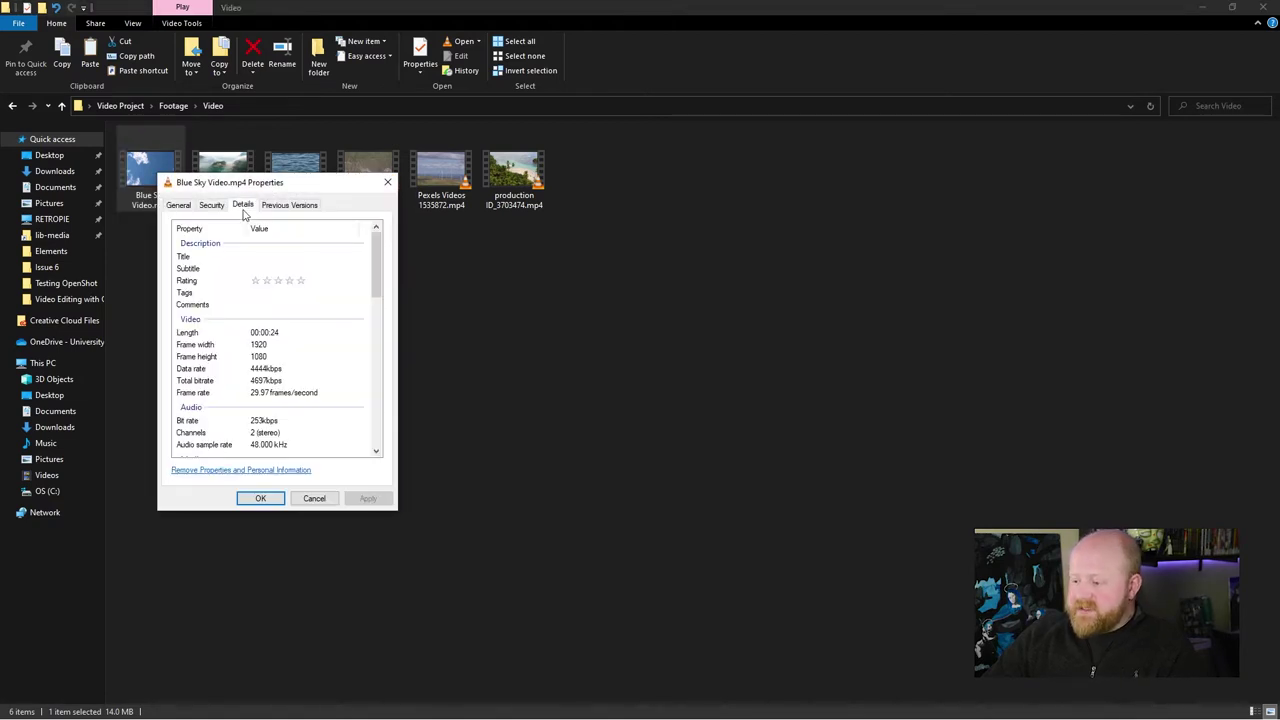
pyautogui.scroll(-1, 253, 331)
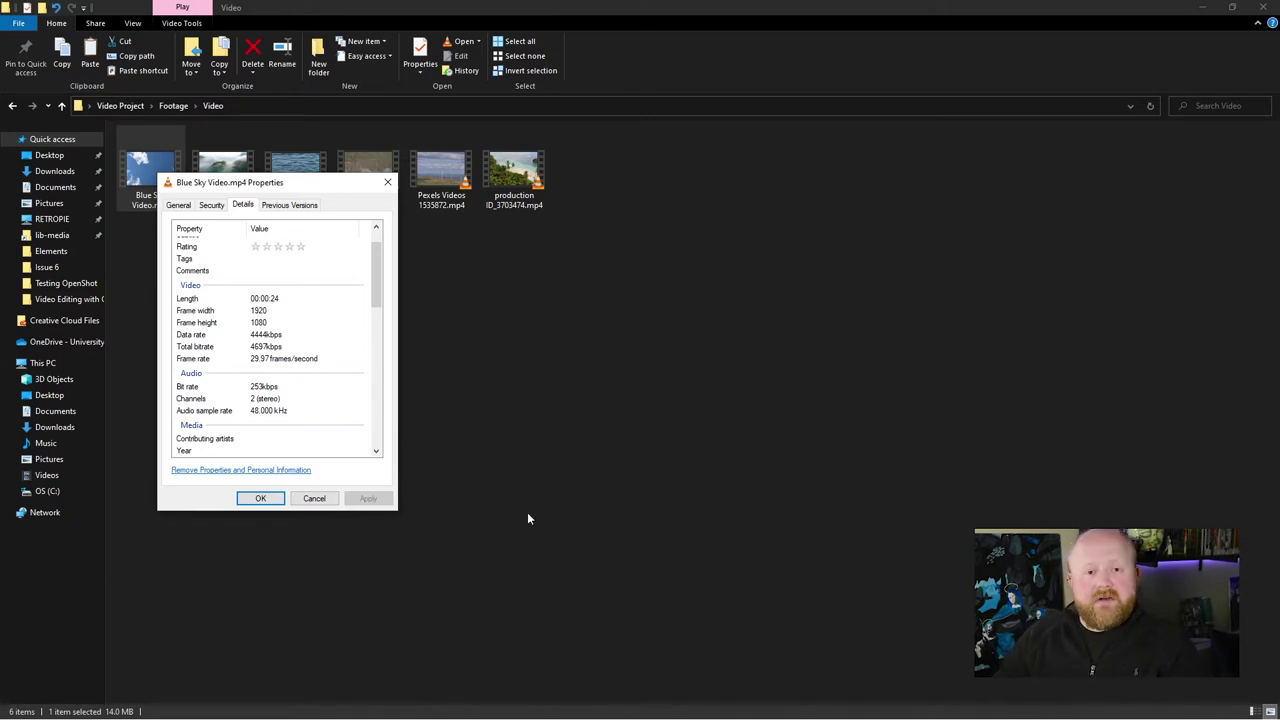
# Switch to OpenShot, arrange it side by side with File Explorer, and narrow its Properties area to widen Project Files.
pyautogui.click(589, 406)
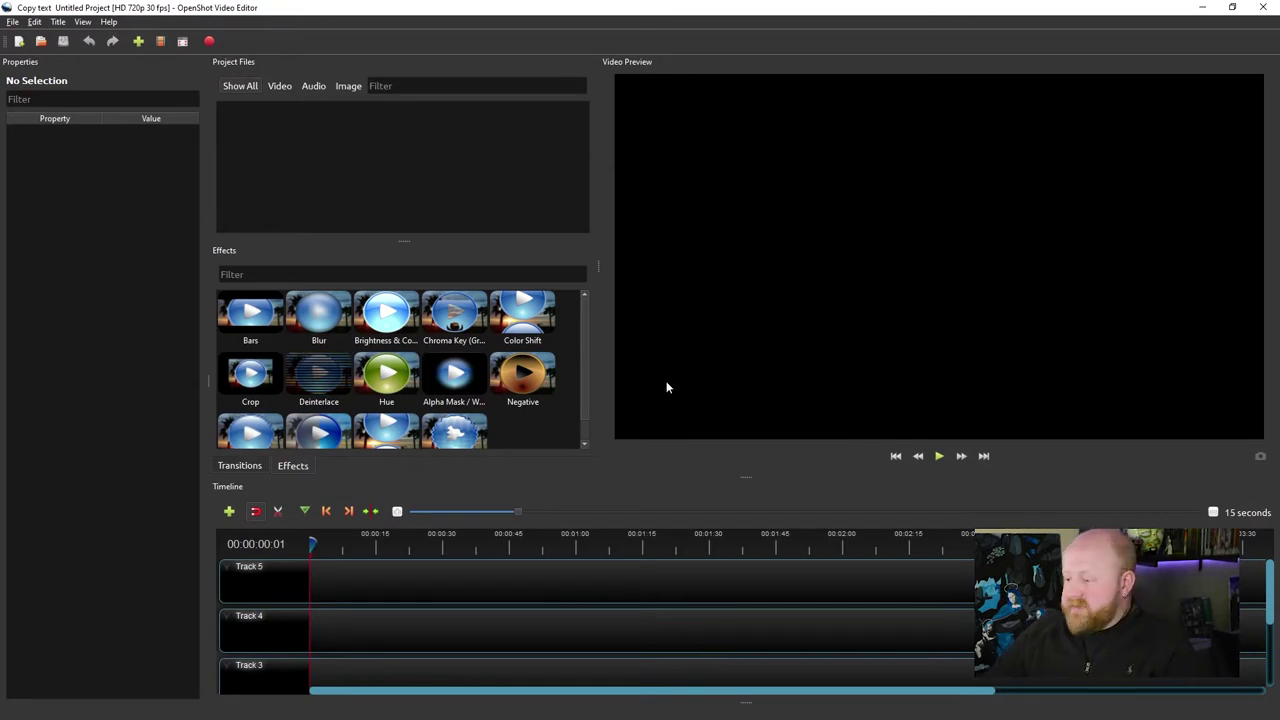
pyautogui.moveTo(561, 6); pyautogui.dragTo(877, 57)
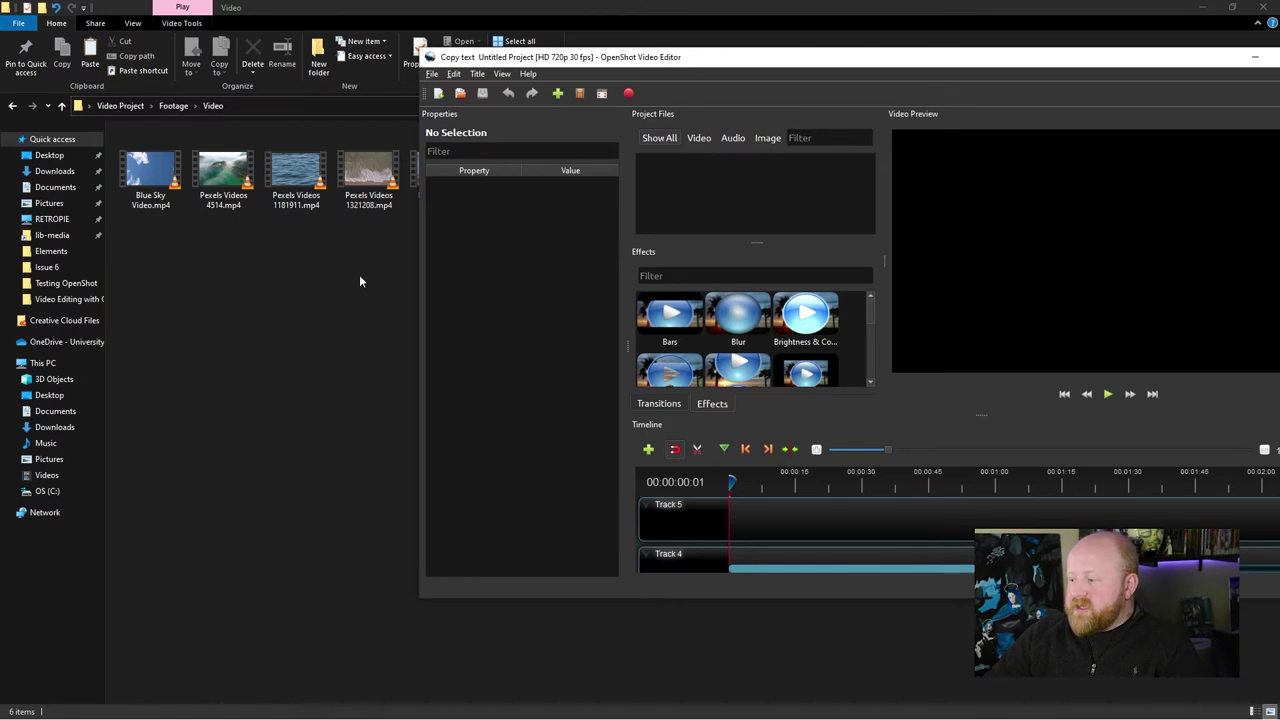
pyautogui.moveTo(600, 7); pyautogui.dragTo(0, 50)
pyautogui.click(905, 140)
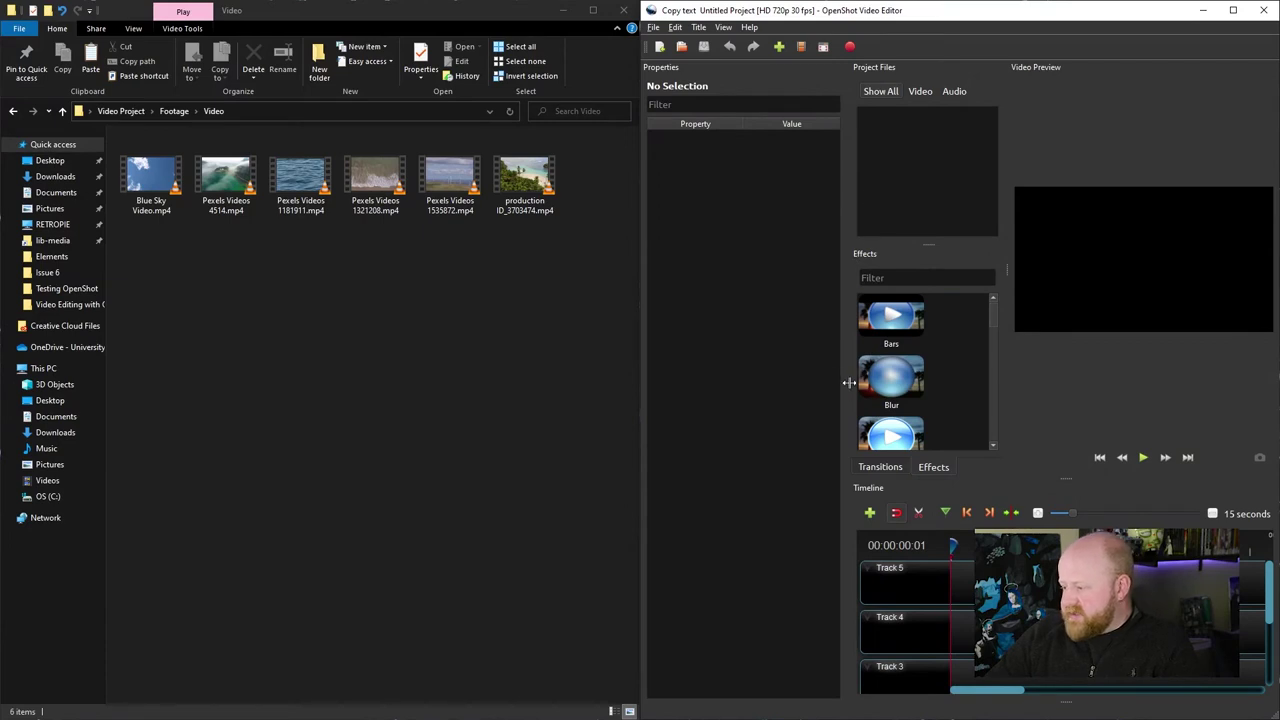
pyautogui.moveTo(849, 385); pyautogui.dragTo(722, 387)
pyautogui.click(578, 260)
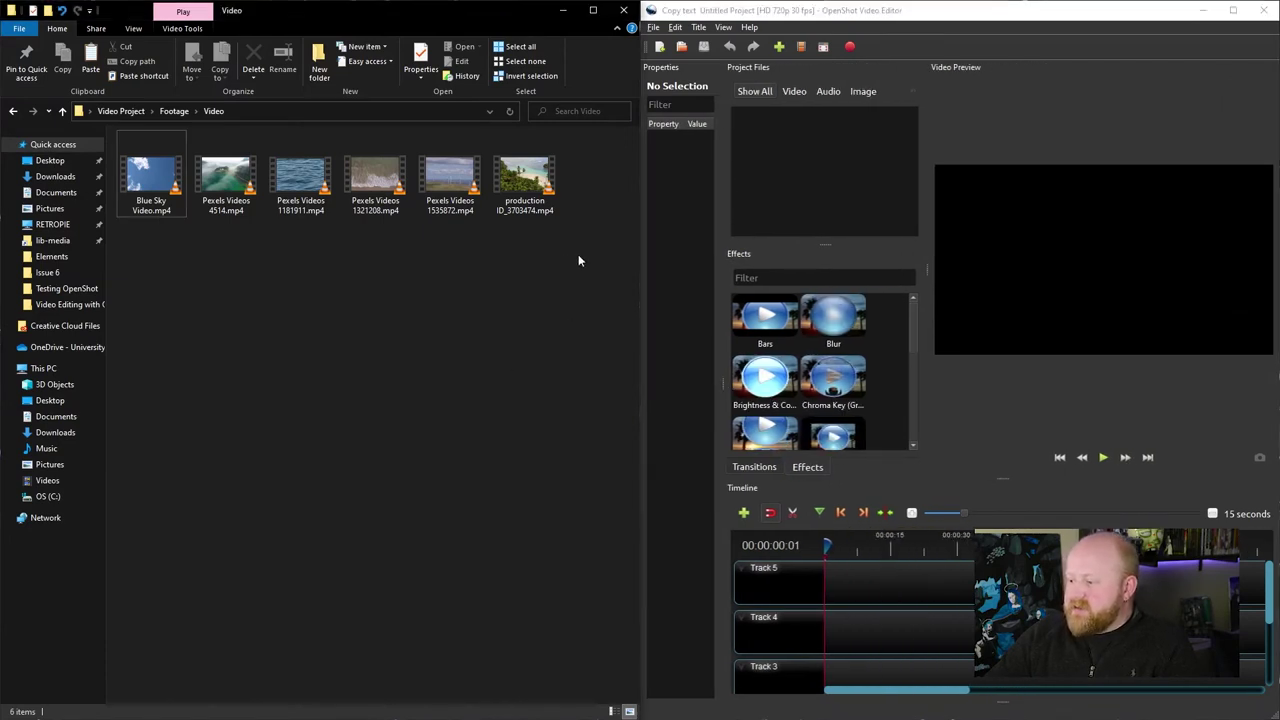
pyautogui.moveTo(569, 265); pyautogui.dragTo(520, 245)
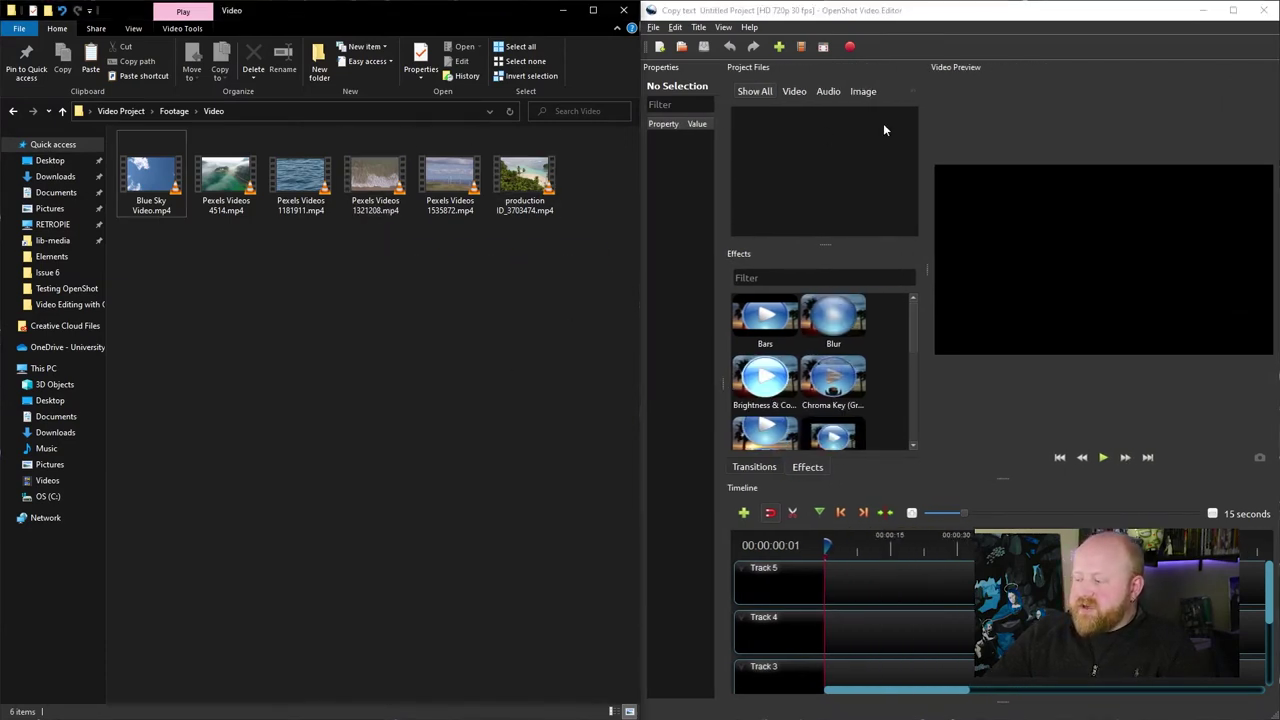
pyautogui.moveTo(581, 309); pyautogui.dragTo(134, 160)
pyautogui.click(569, 286)
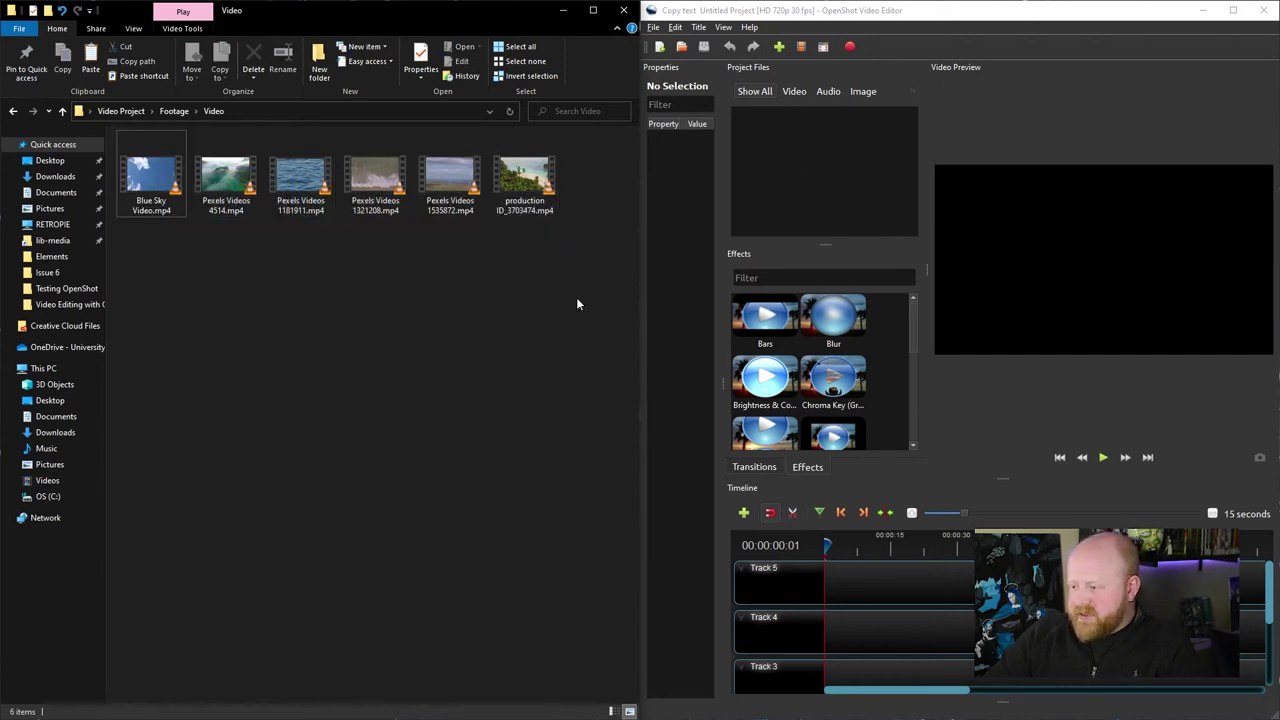
pyautogui.moveTo(577, 302); pyautogui.dragTo(134, 152)
pyautogui.click(485, 350)
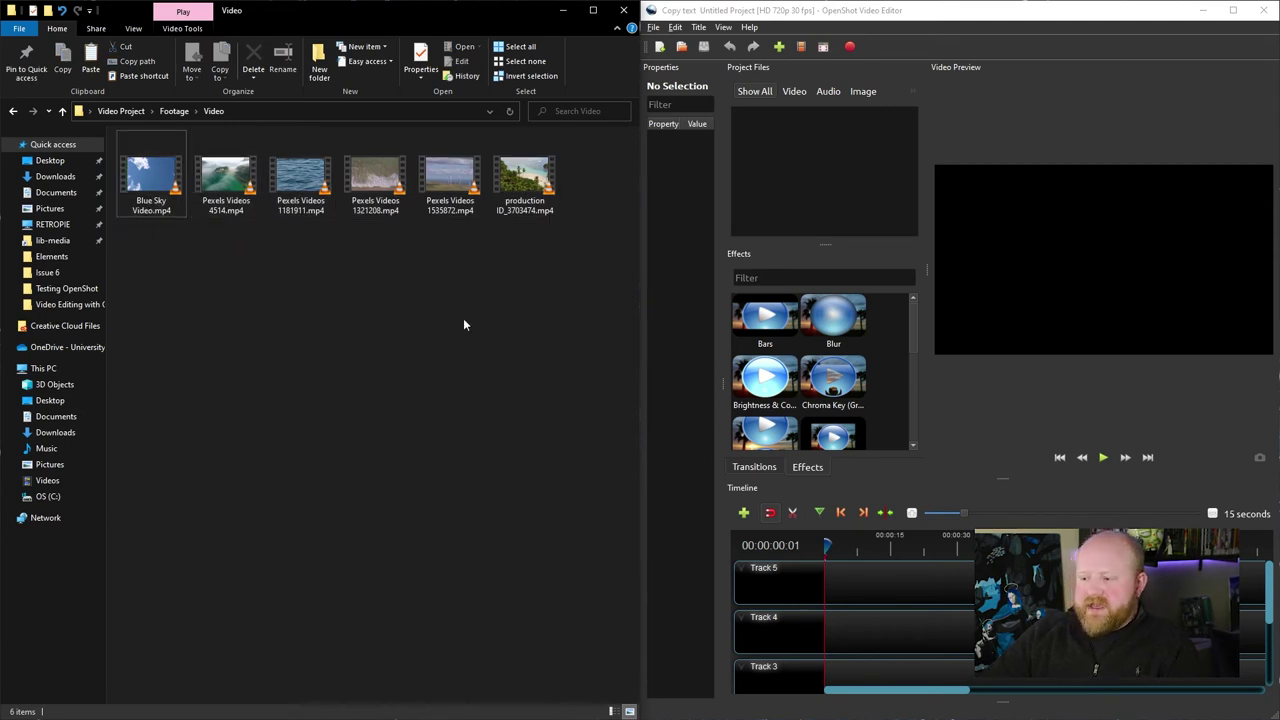
# Import all six clips from the Video folder, Blue Sky Video.mp4 through production ID_3703474.mp4, into OpenShot's project files.
pyautogui.click(145, 177)
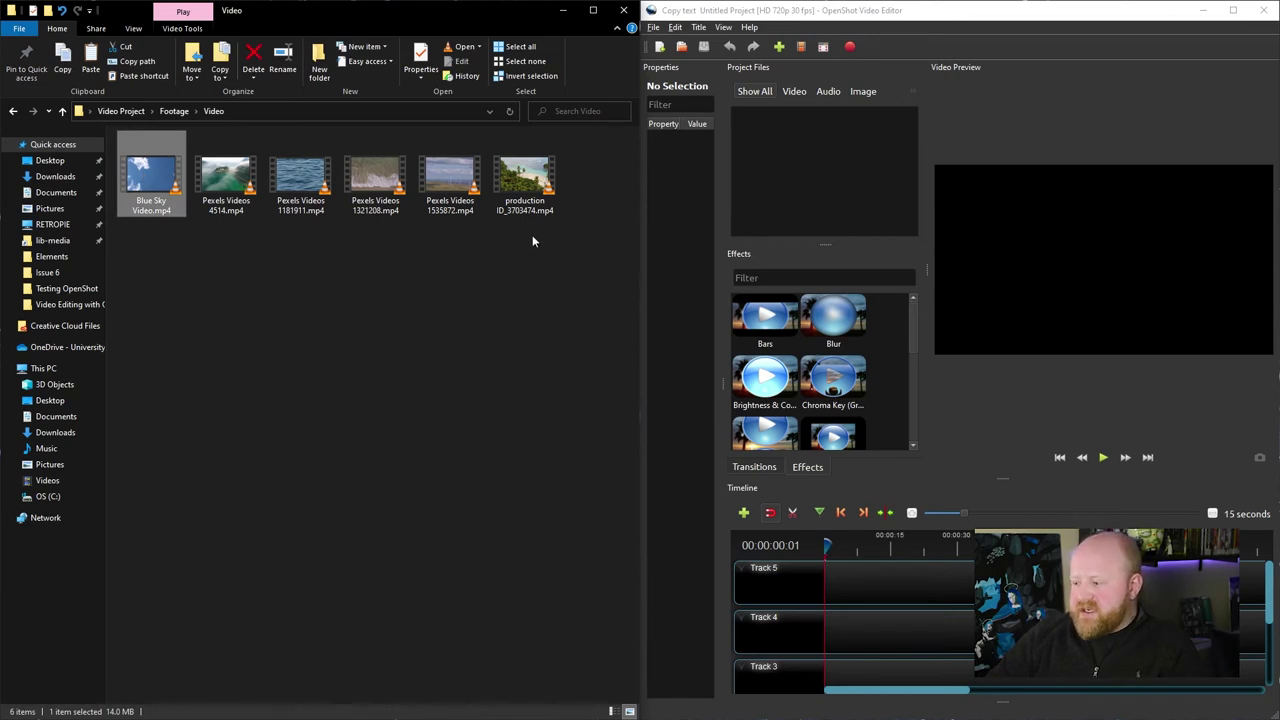
pyautogui.keyDown('shift'); pyautogui.click(537, 180); pyautogui.keyUp('shift')
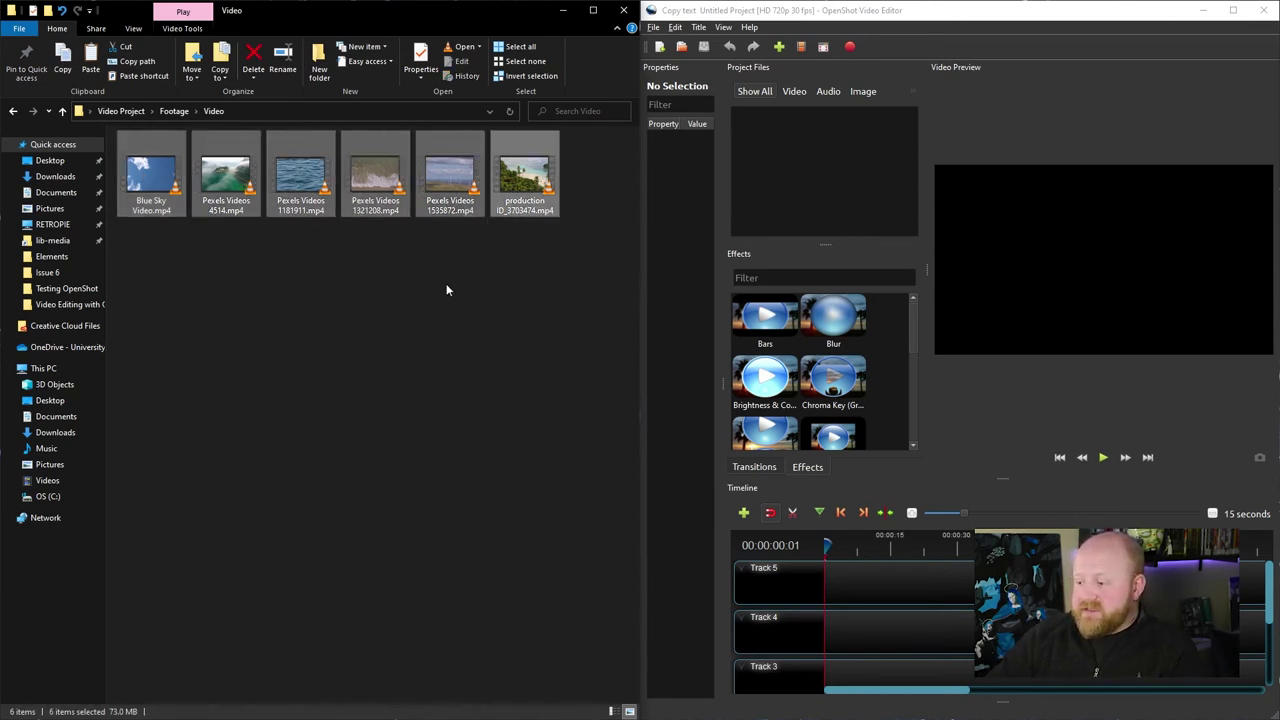
pyautogui.moveTo(540, 165); pyautogui.dragTo(816, 170)
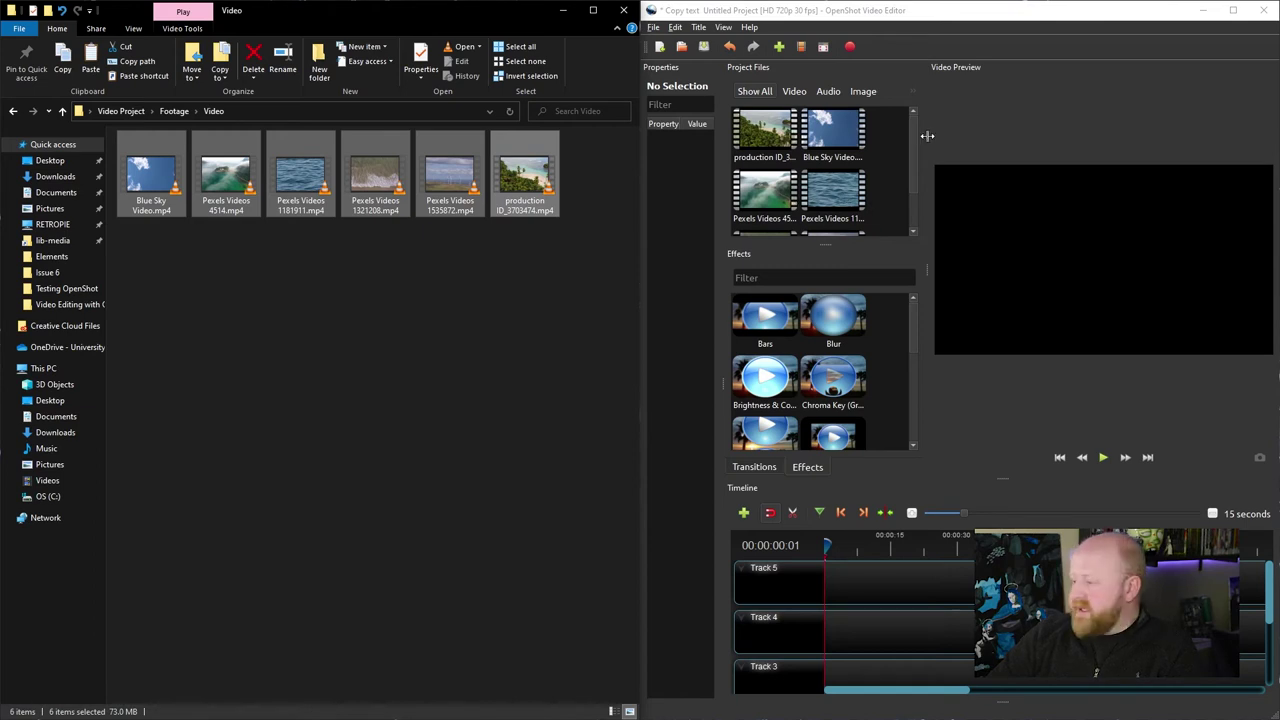
pyautogui.moveTo(916, 144); pyautogui.dragTo(917, 228)
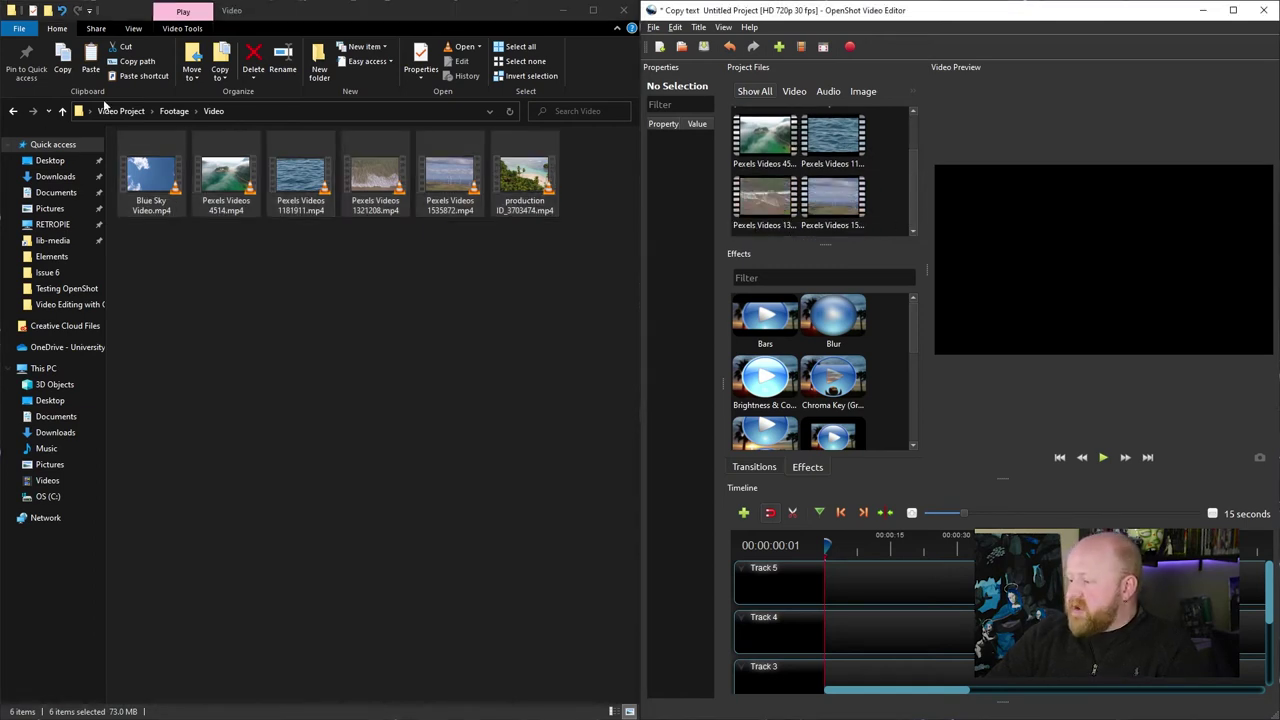
# Import the music file Elektronomia - United.mp3 from the Footage folder's Audio subfolder into the project files.
pyautogui.click(174, 111)
pyautogui.click(143, 154)
pyautogui.doubleClick(143, 154)
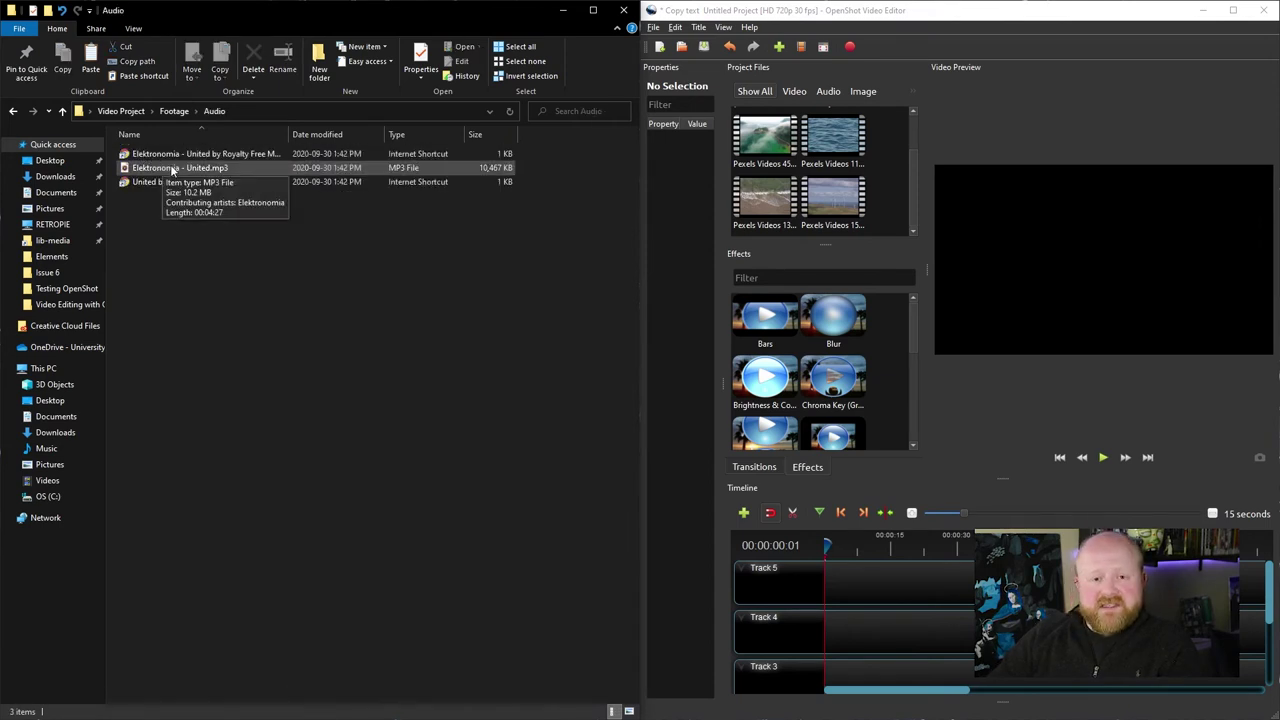
pyautogui.click(171, 169)
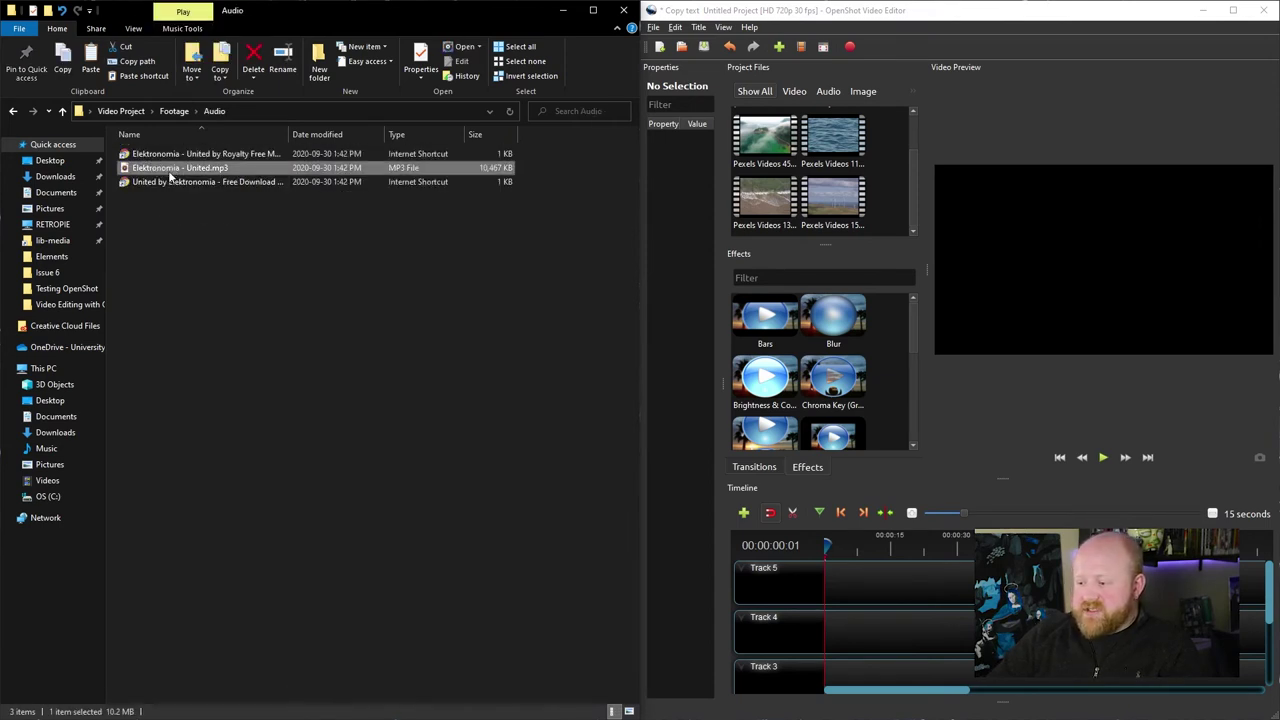
pyautogui.moveTo(161, 170); pyautogui.dragTo(888, 184)
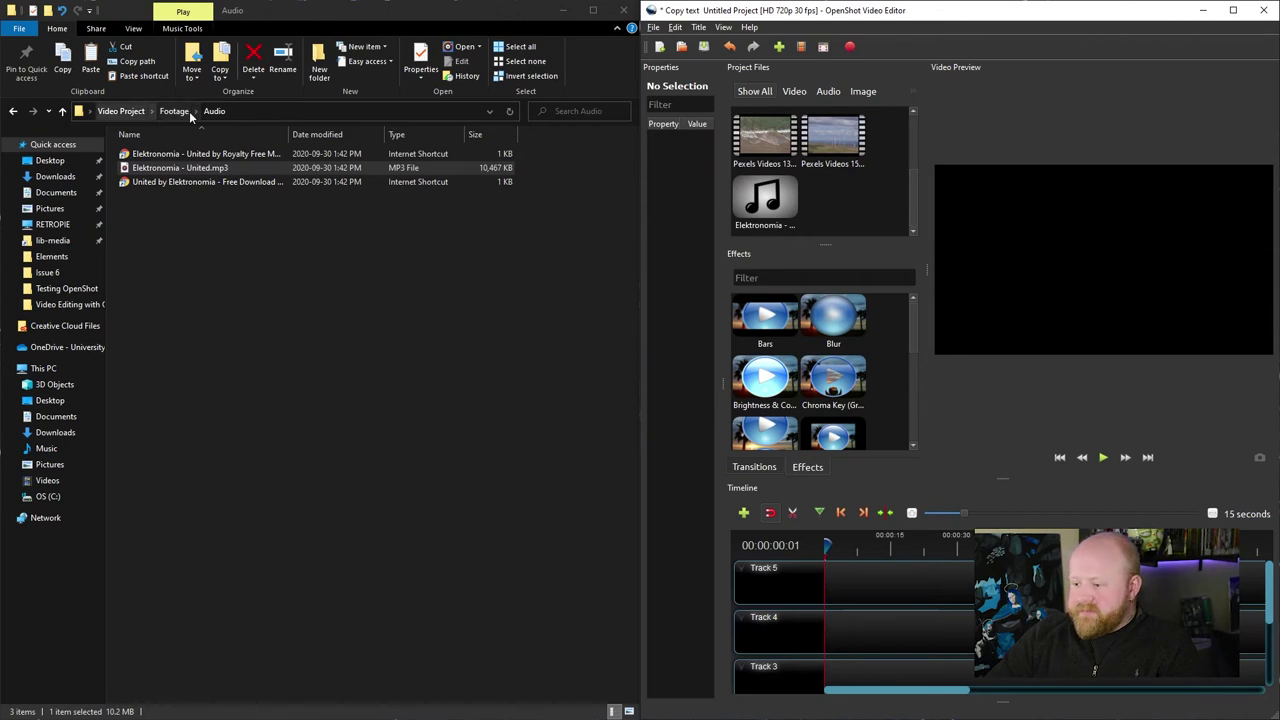
# Import the cat picture pexels-slondotpics-399647.jpg from the Video Project's Assets > Images folder into the project files.
pyautogui.click(120, 111)
pyautogui.click(140, 157)
pyautogui.doubleClick(140, 157)
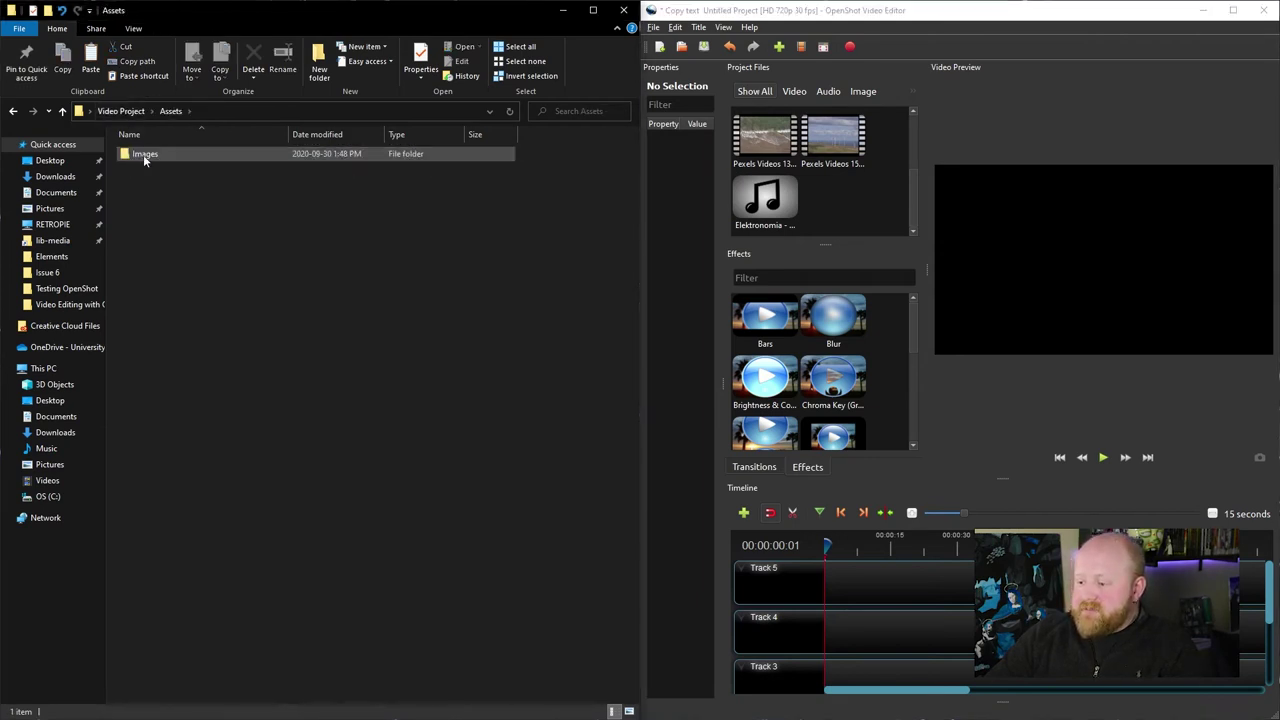
pyautogui.doubleClick(138, 155)
pyautogui.moveTo(152, 172); pyautogui.dragTo(855, 212)
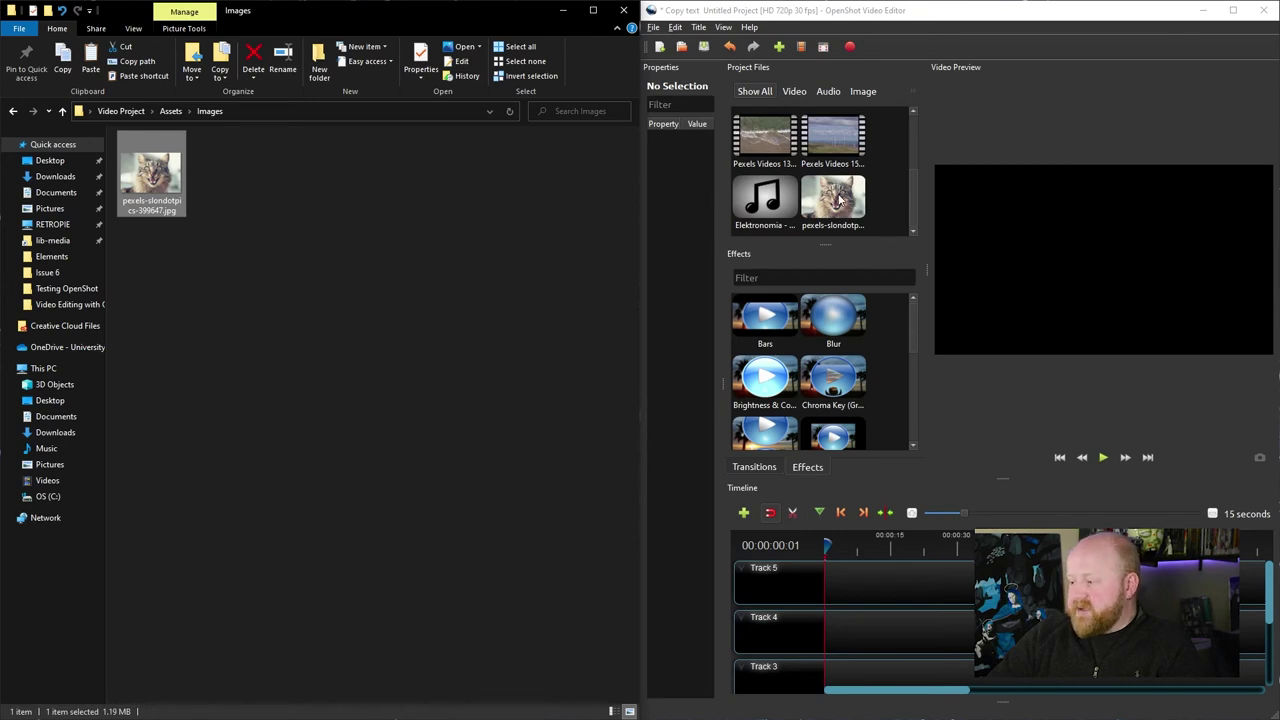
# Minimize File Explorer, close the leftover Blue Sky Video.mp4 properties window, and maximize OpenShot.
pyautogui.click(520, 228)
pyautogui.click(564, 17)
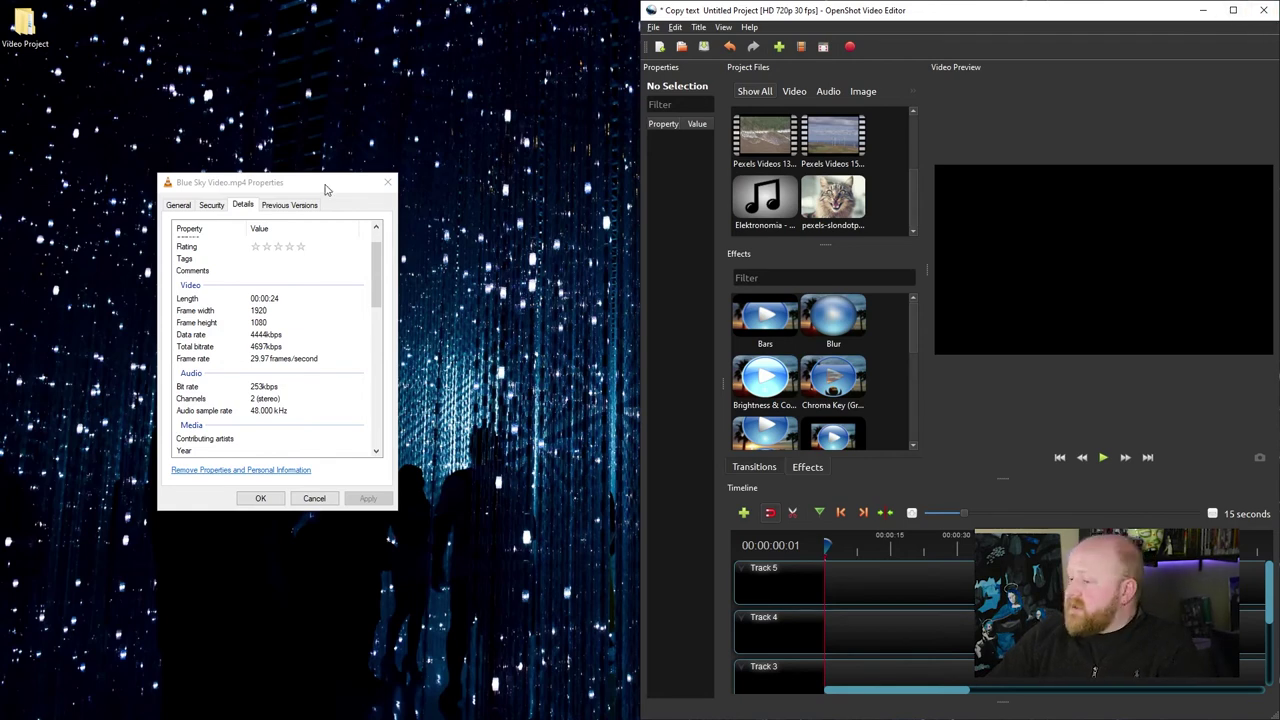
pyautogui.click(388, 182)
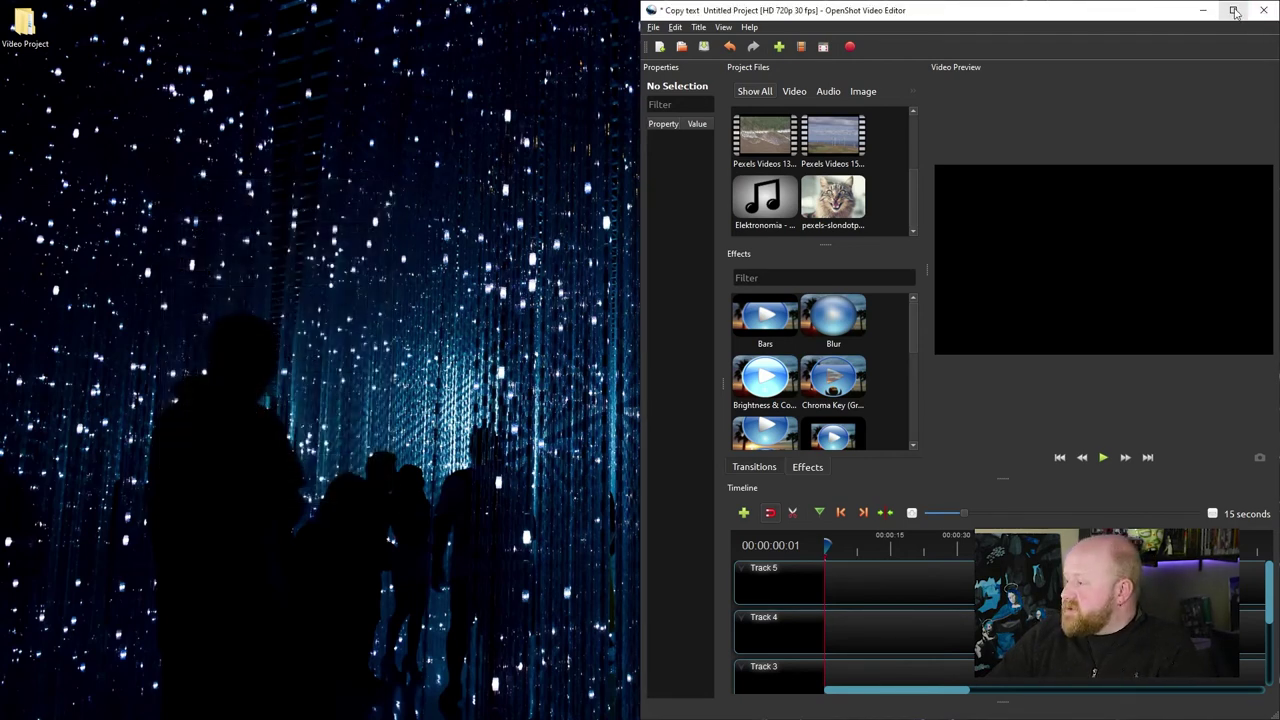
pyautogui.click(1233, 10)
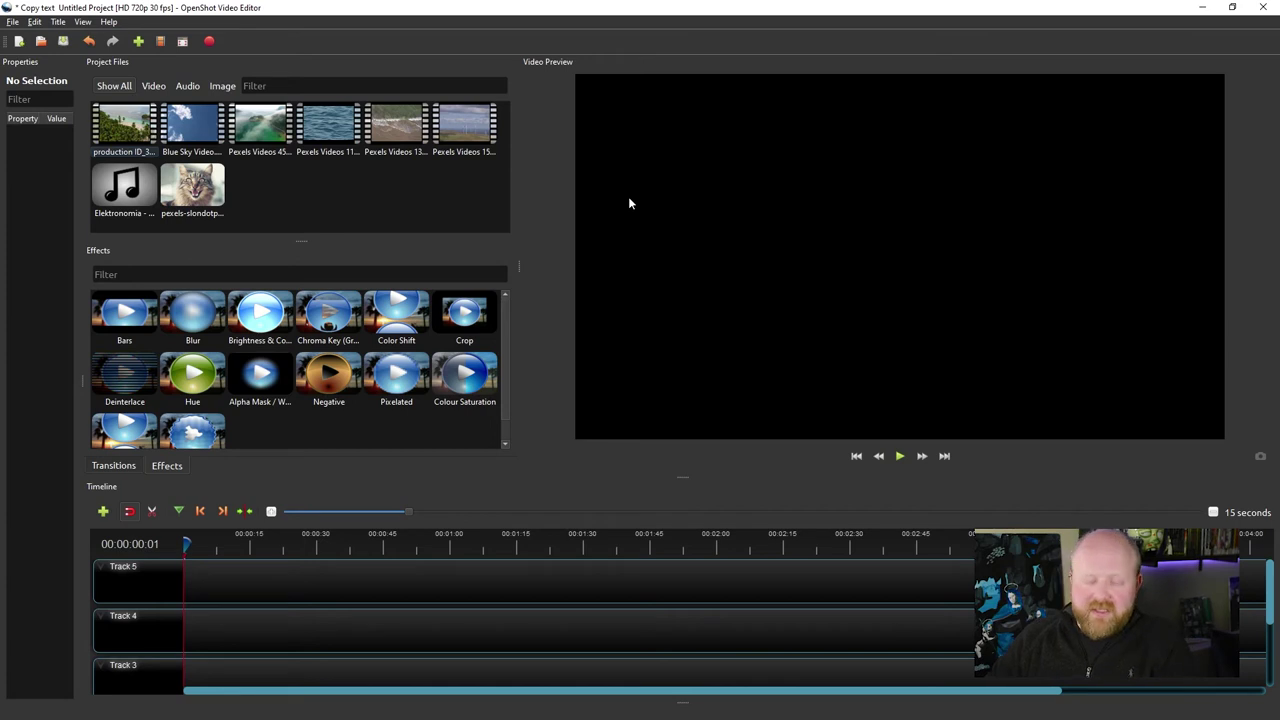
# Set the project profile to HD 1080p 29.97 fps (1920x1080) to match the footage.
pyautogui.click(160, 43)
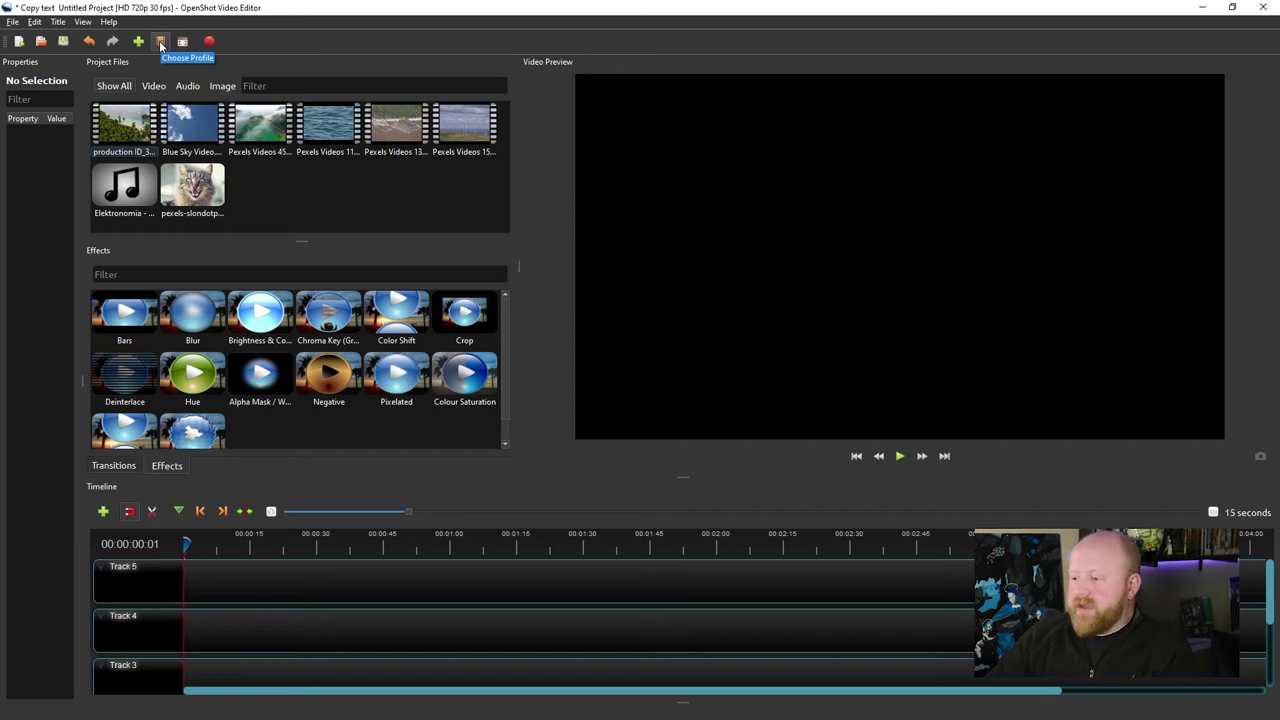
pyautogui.click(160, 43)
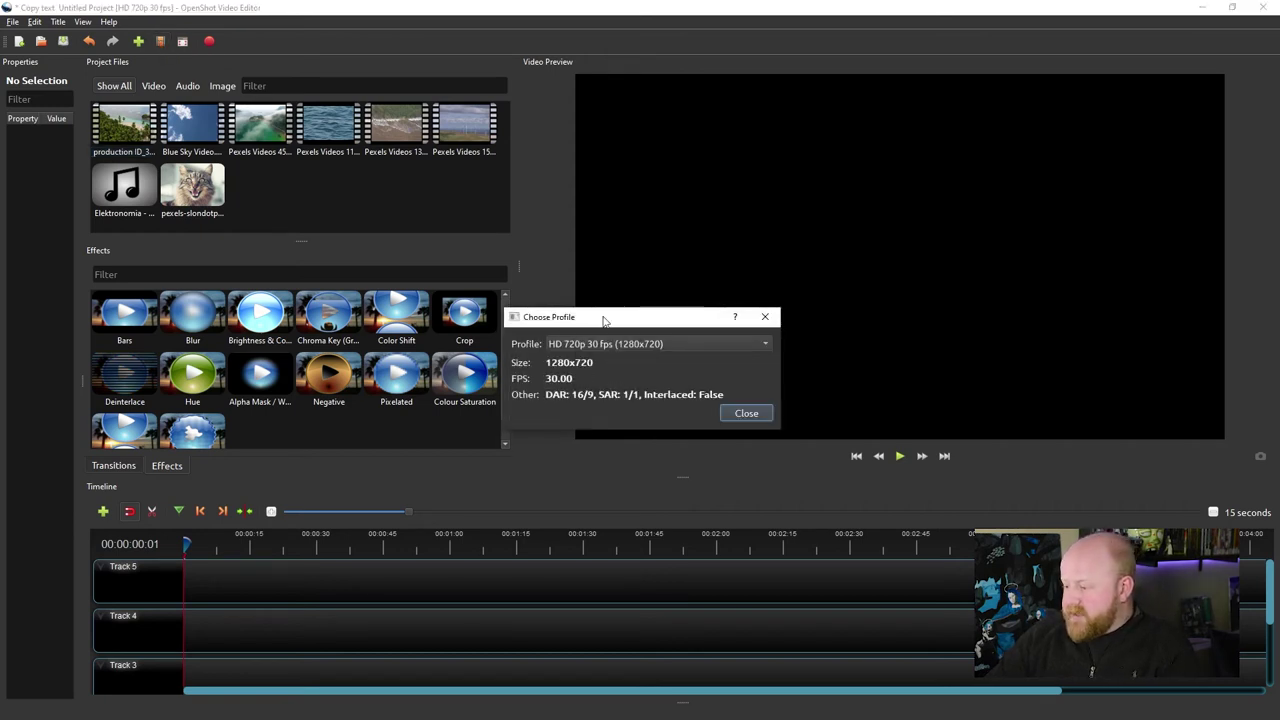
pyautogui.moveTo(603, 320); pyautogui.dragTo(801, 143)
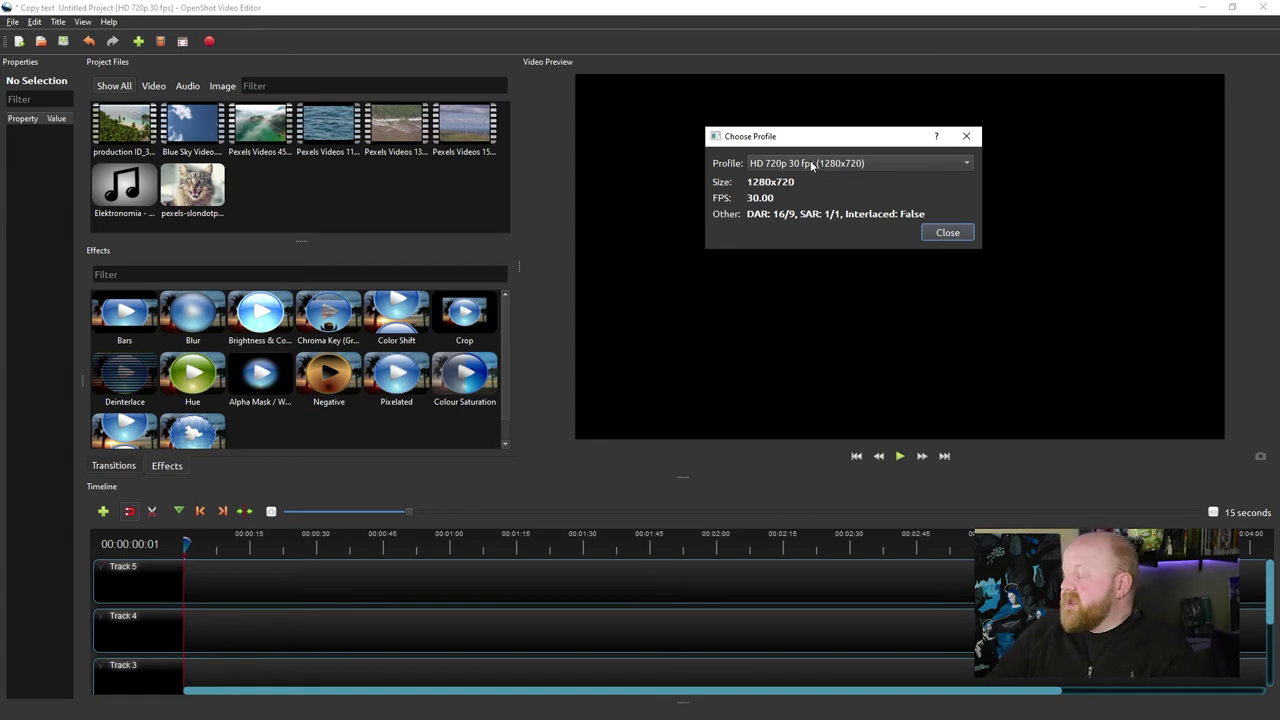
pyautogui.click(933, 162)
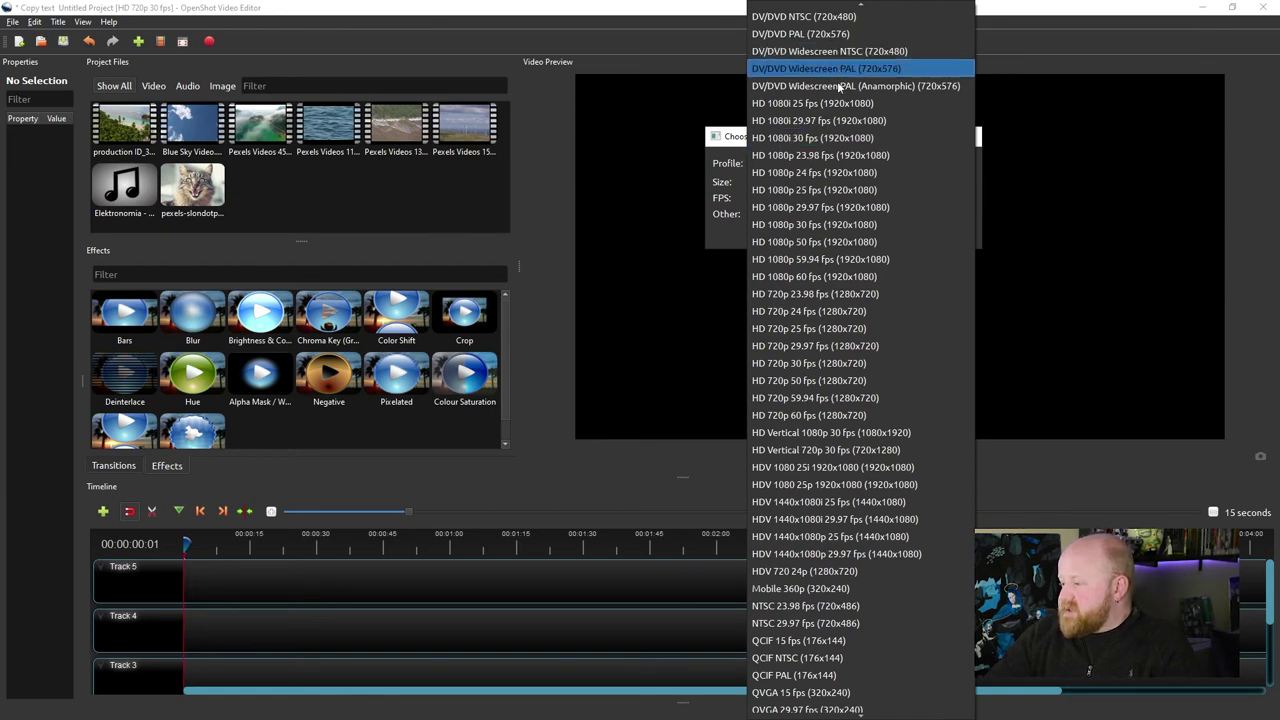
pyautogui.scroll(-2, 835, 627)
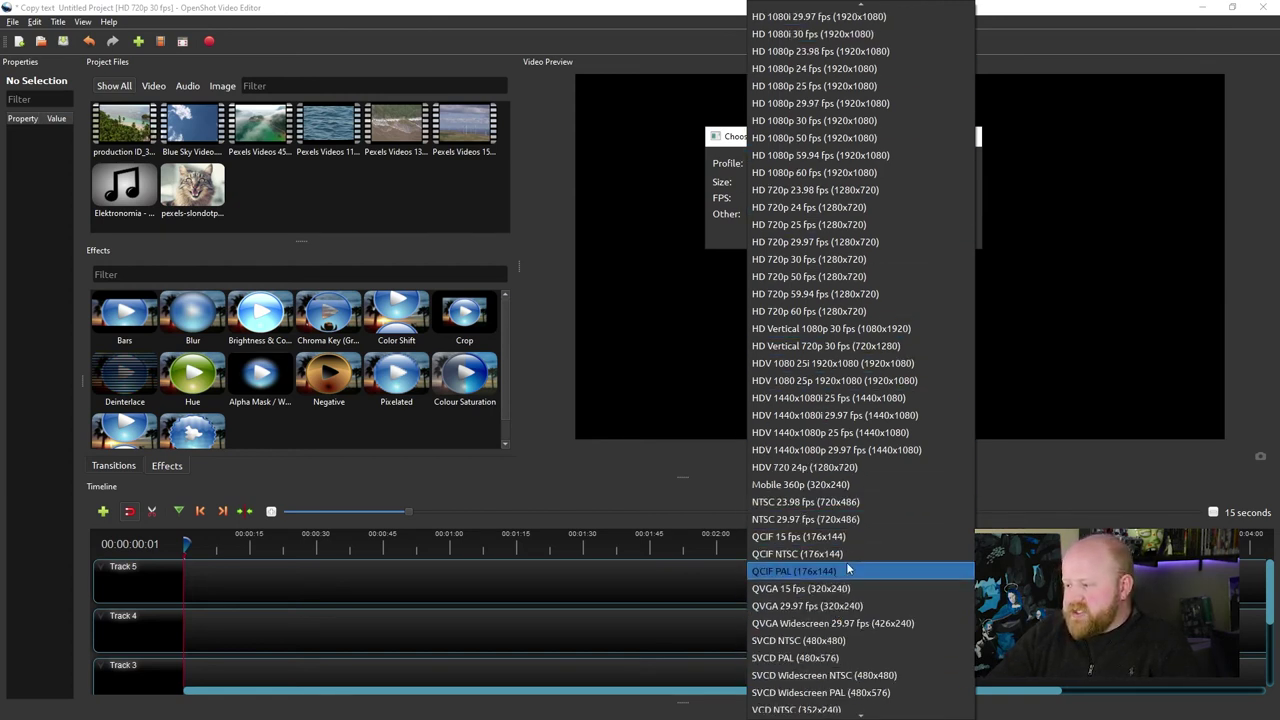
pyautogui.scroll(10, 809, 468)
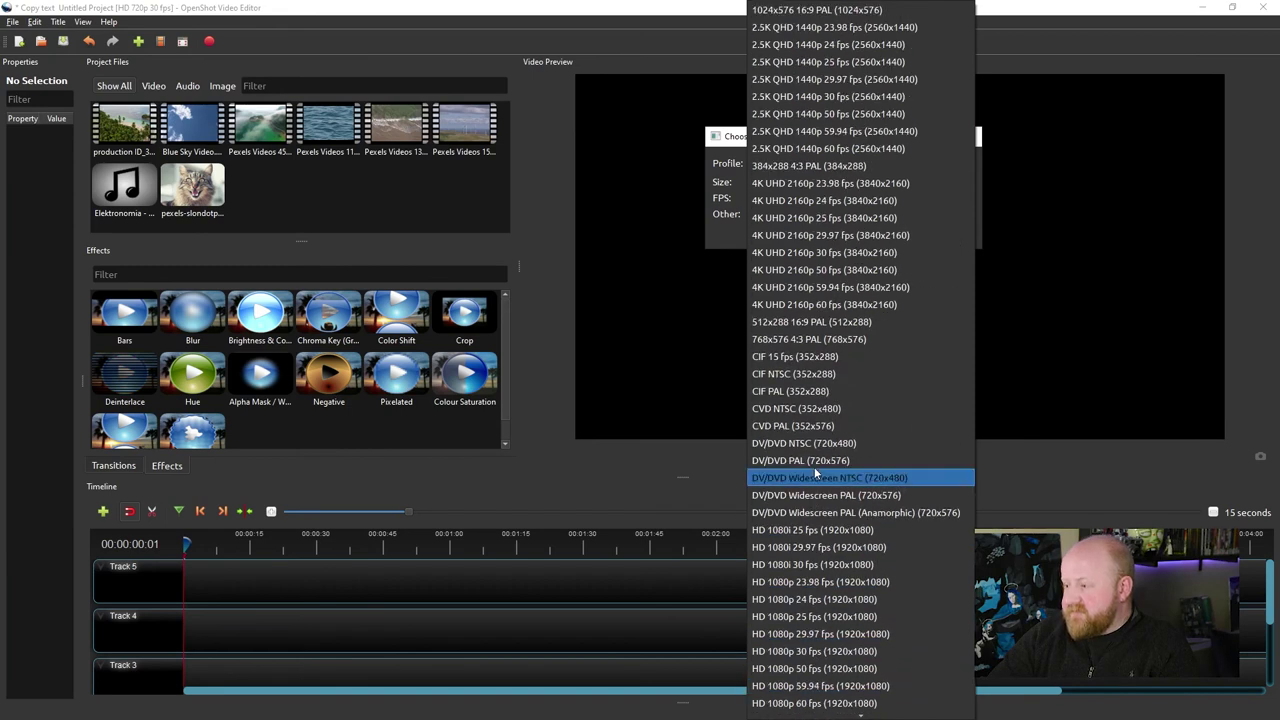
pyautogui.scroll(-1, 824, 431)
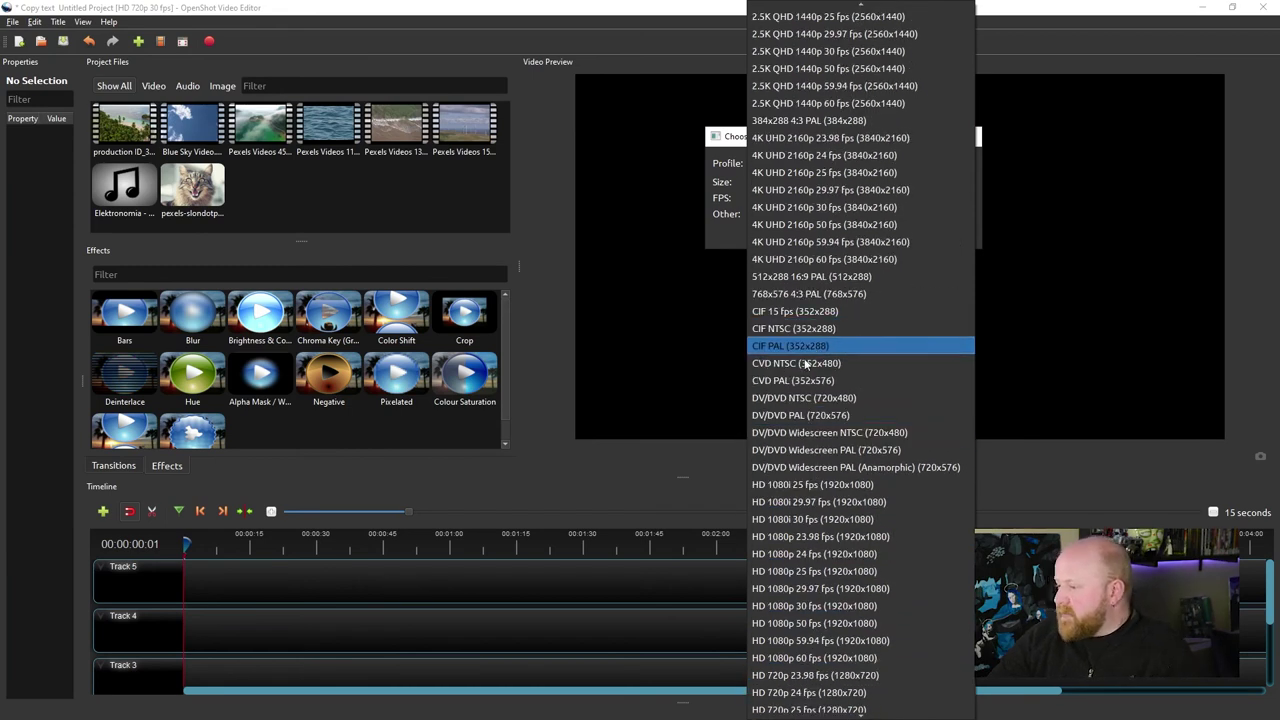
pyautogui.scroll(-4, 806, 366)
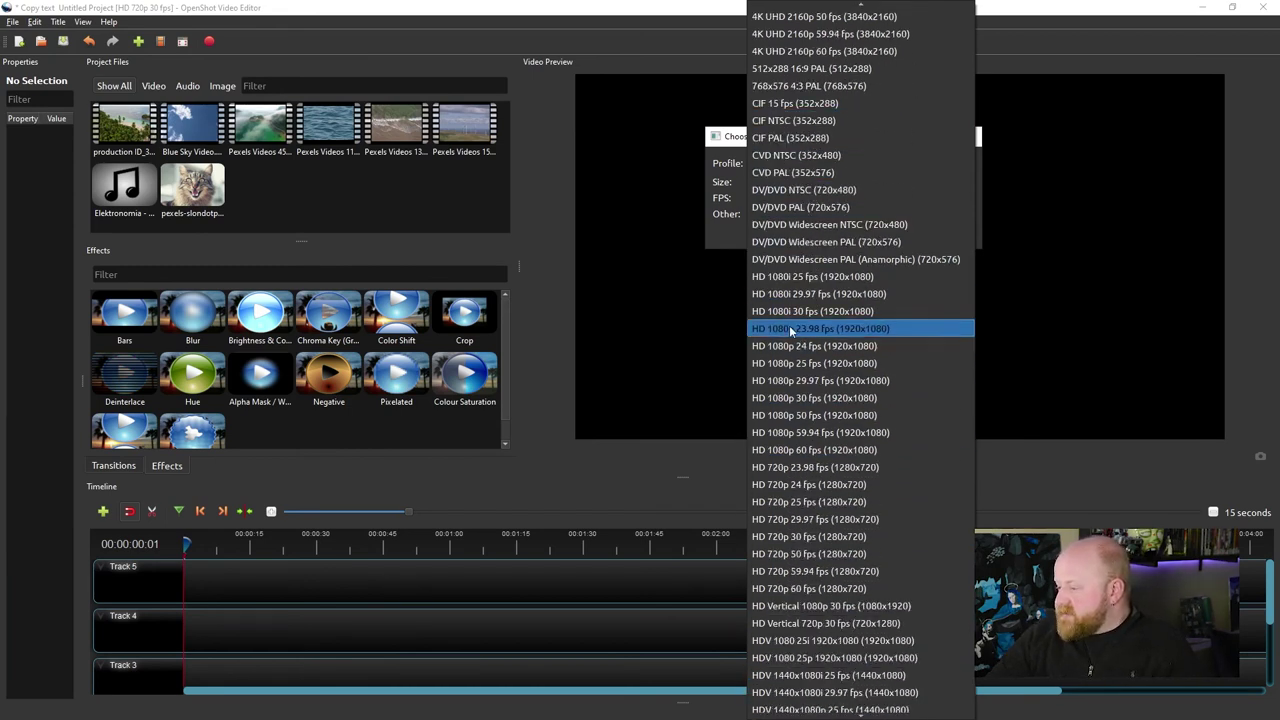
pyautogui.click(808, 380)
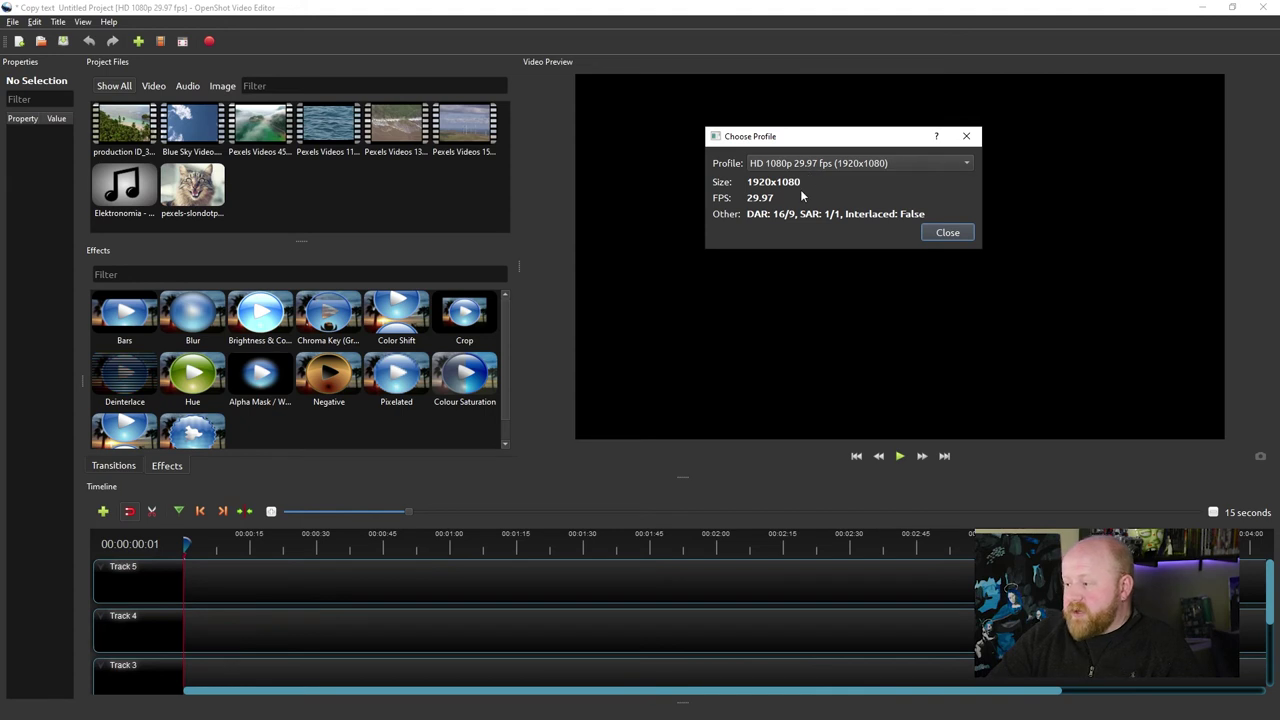
pyautogui.click(948, 233)
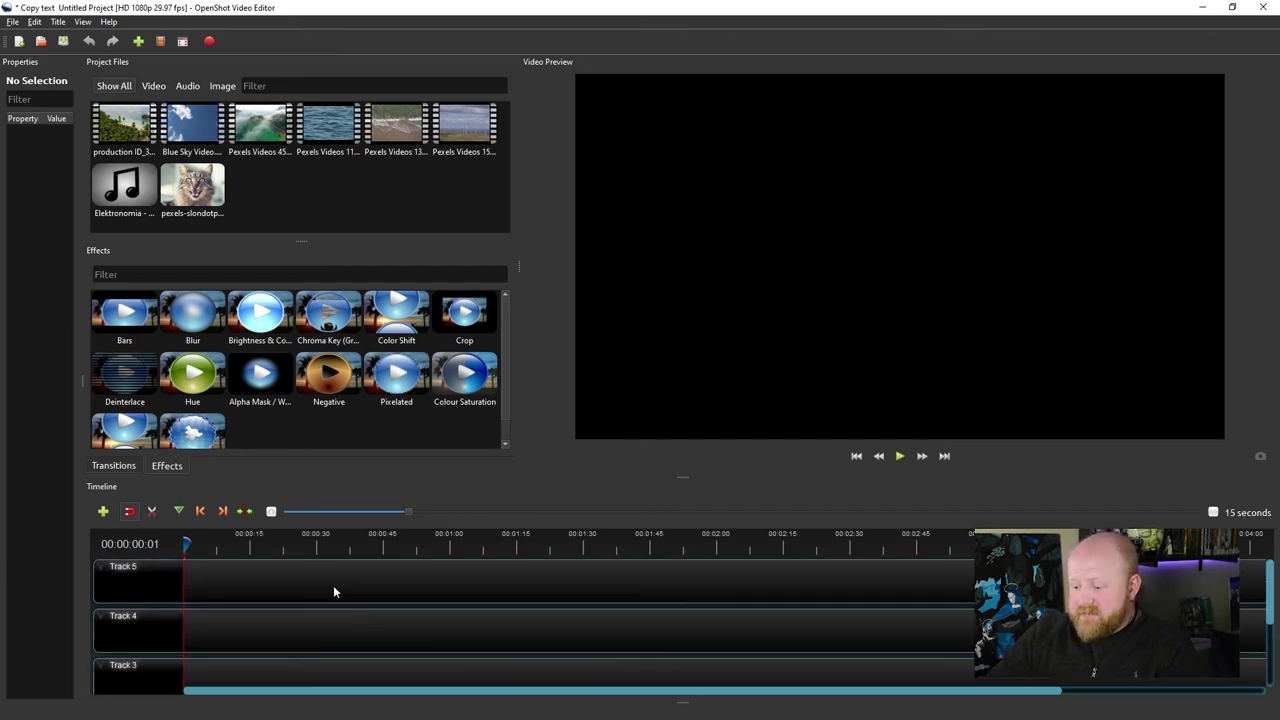
# Place the production ID_3703474.mp4 clip at the start of Track 4, with Blue Sky Video.mp4 directly after it.
pyautogui.scroll(-2, 280, 610)
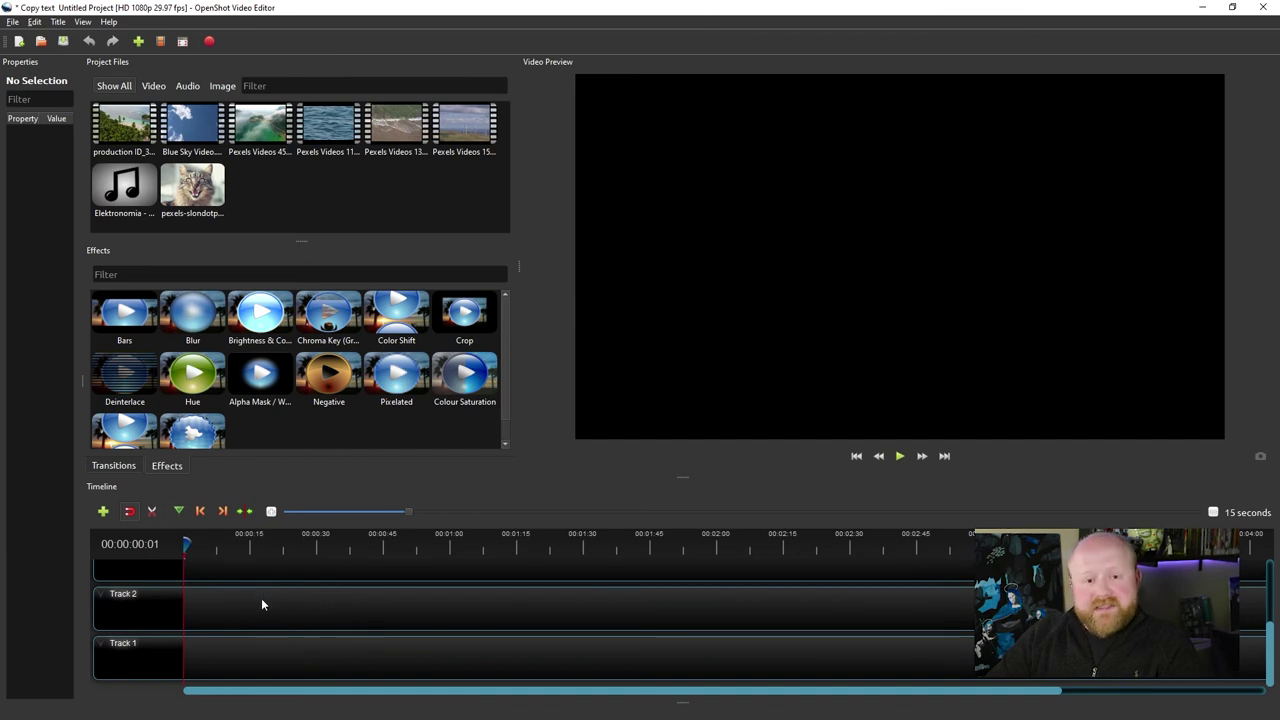
pyautogui.scroll(2, 260, 596)
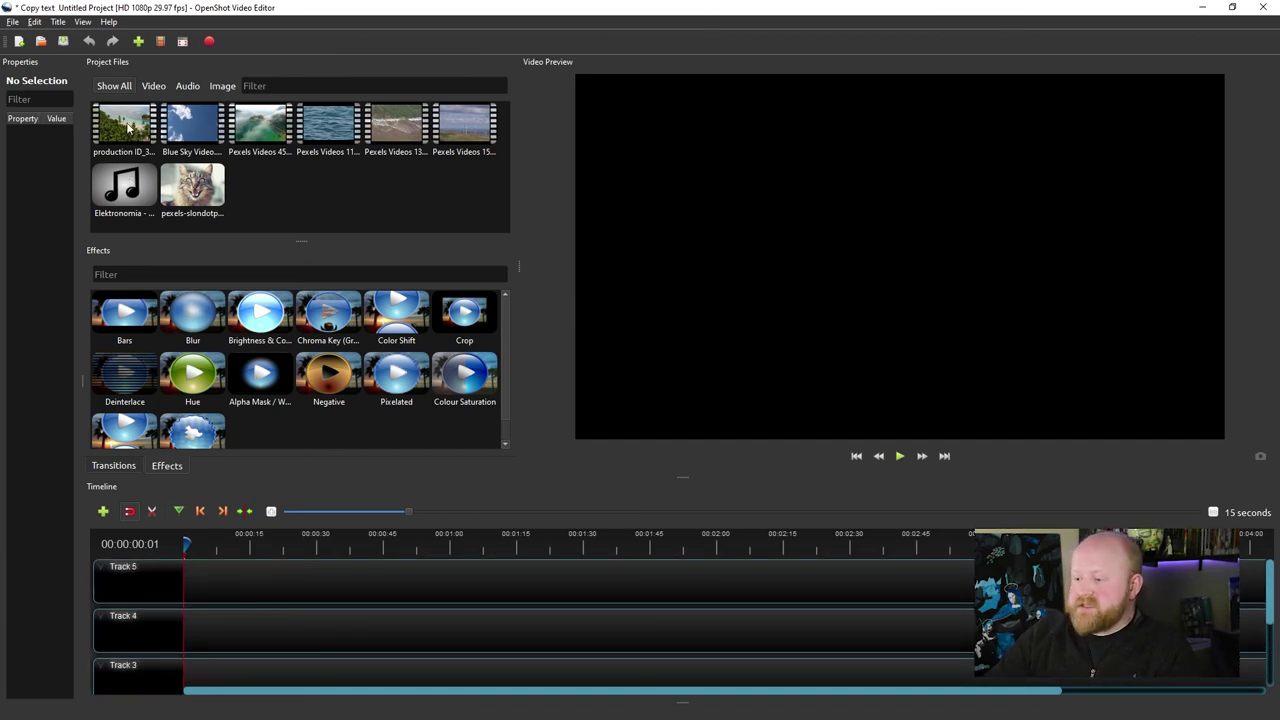
pyautogui.moveTo(123, 122); pyautogui.dragTo(297, 640)
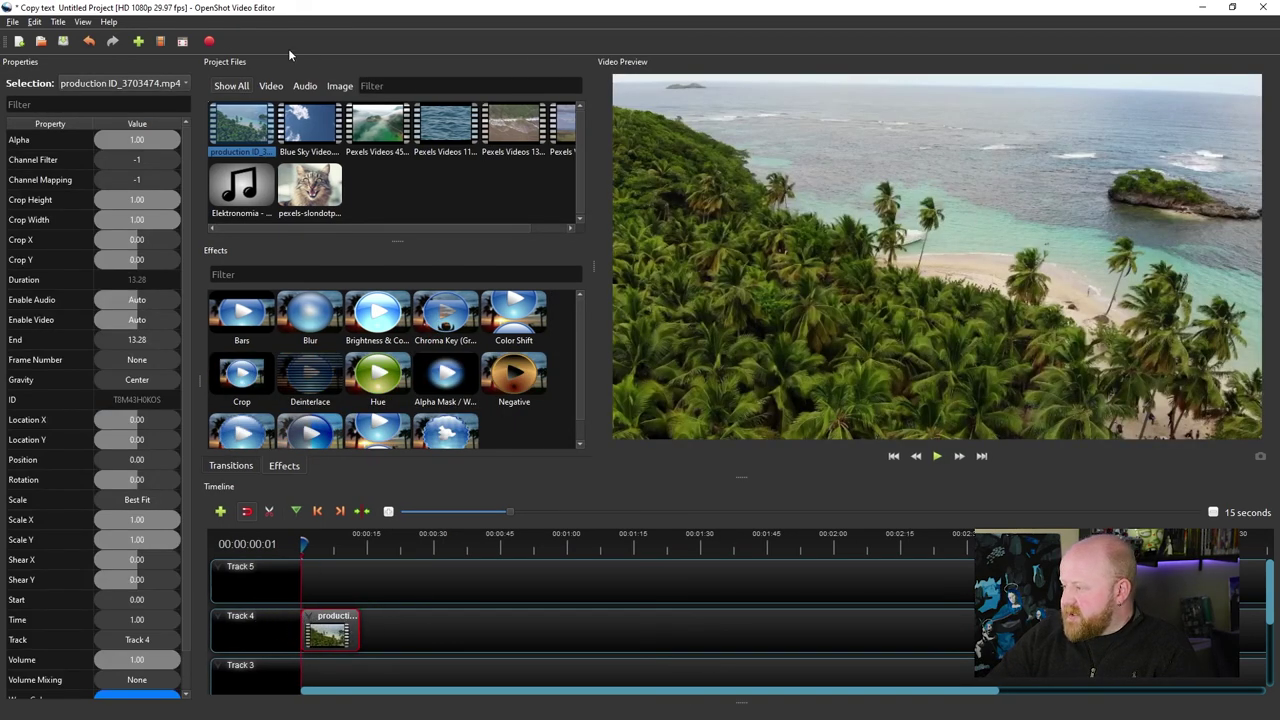
pyautogui.moveTo(346, 130); pyautogui.dragTo(368, 627)
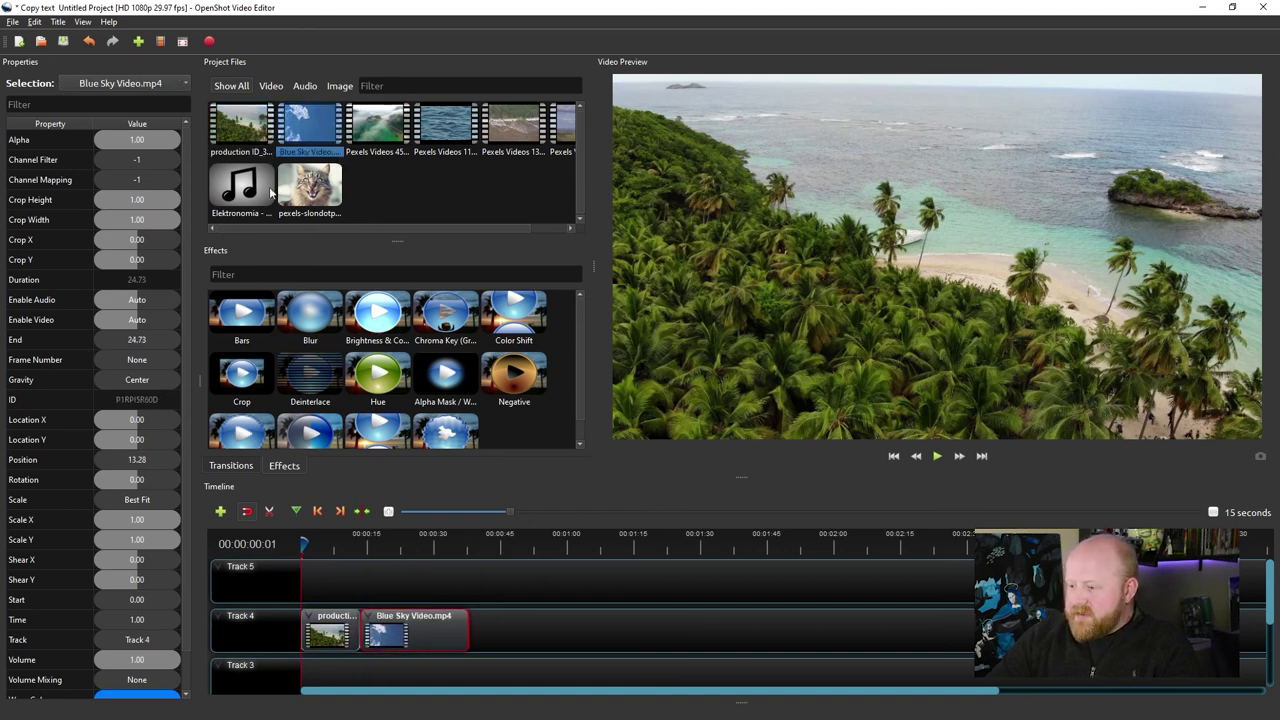
# Add Elektronomia - United.mp3 at the start of Track 5 and the cat picture directly after Blue Sky Video.mp4 on Track 4.
pyautogui.moveTo(268, 193); pyautogui.dragTo(292, 584)
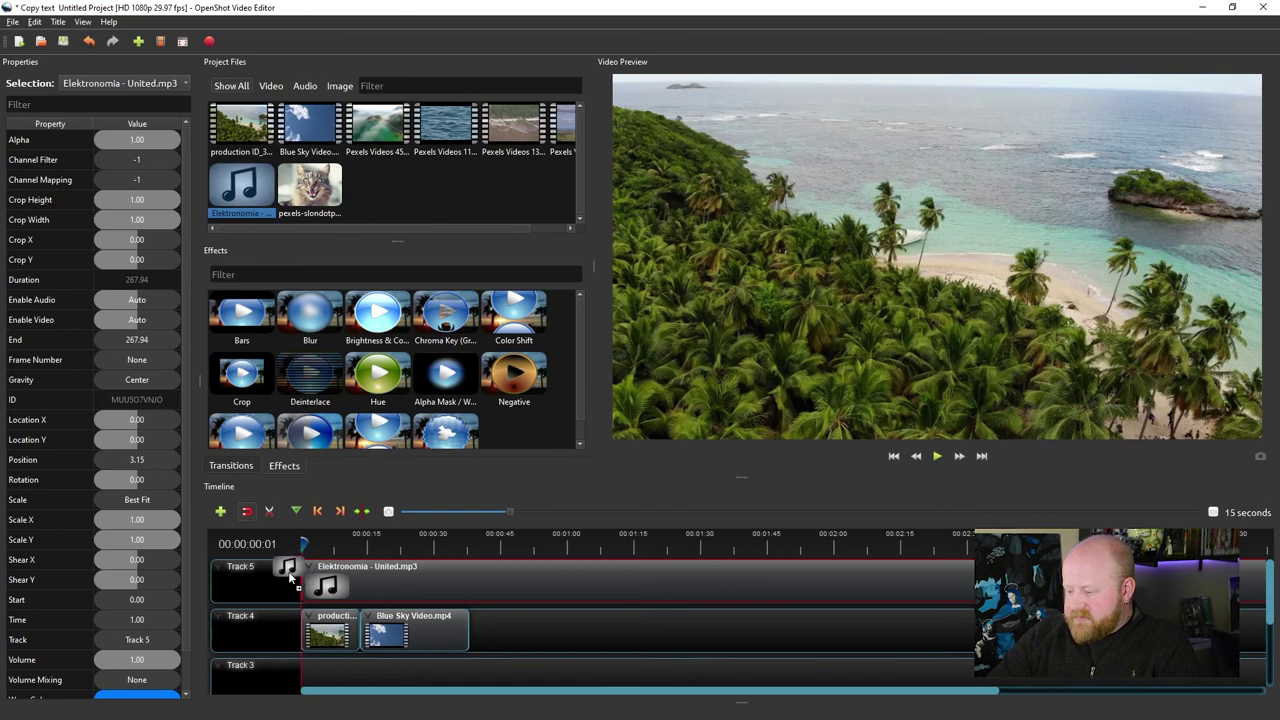
pyautogui.moveTo(313, 177); pyautogui.dragTo(470, 632)
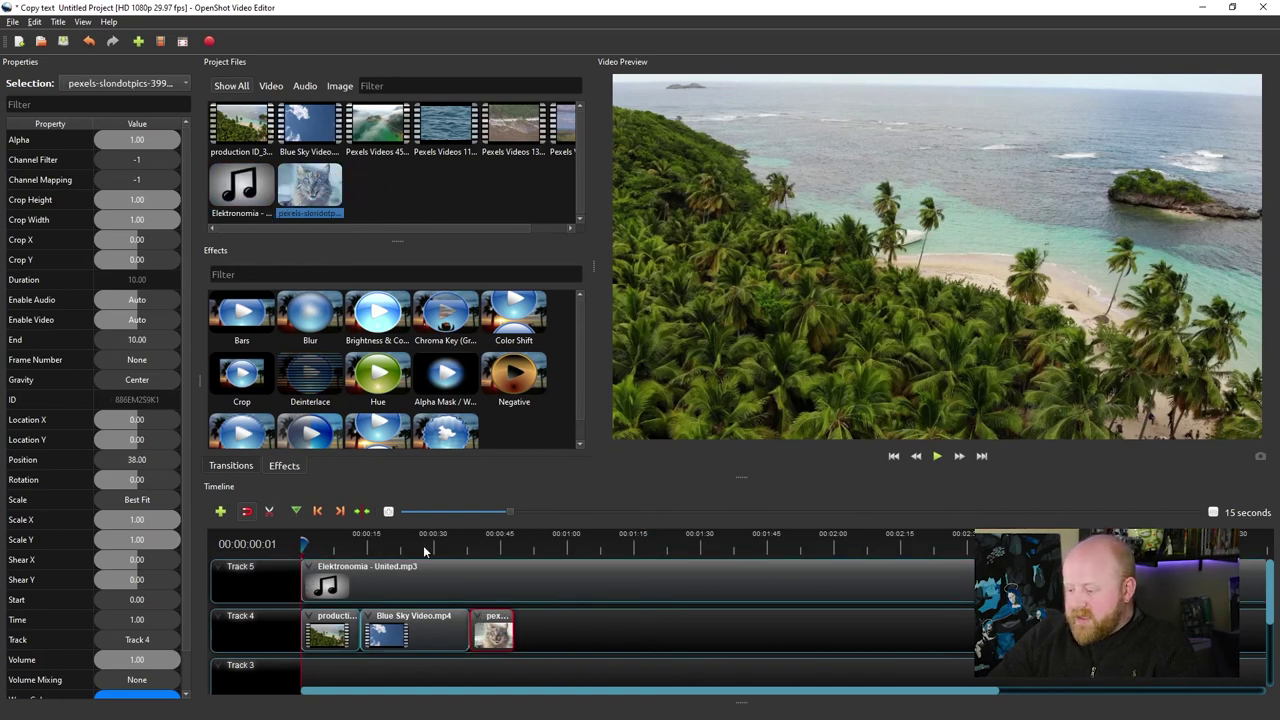